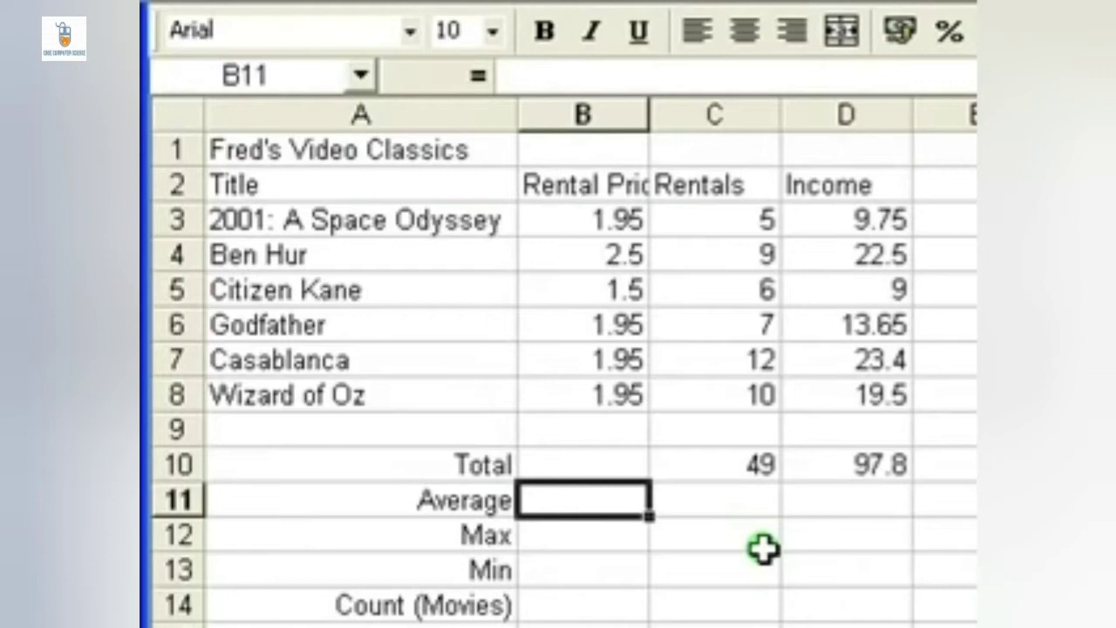
- Enter =AVERAGE(B3:B8) in B11 to get the 1.966667 average rental price
type("=")
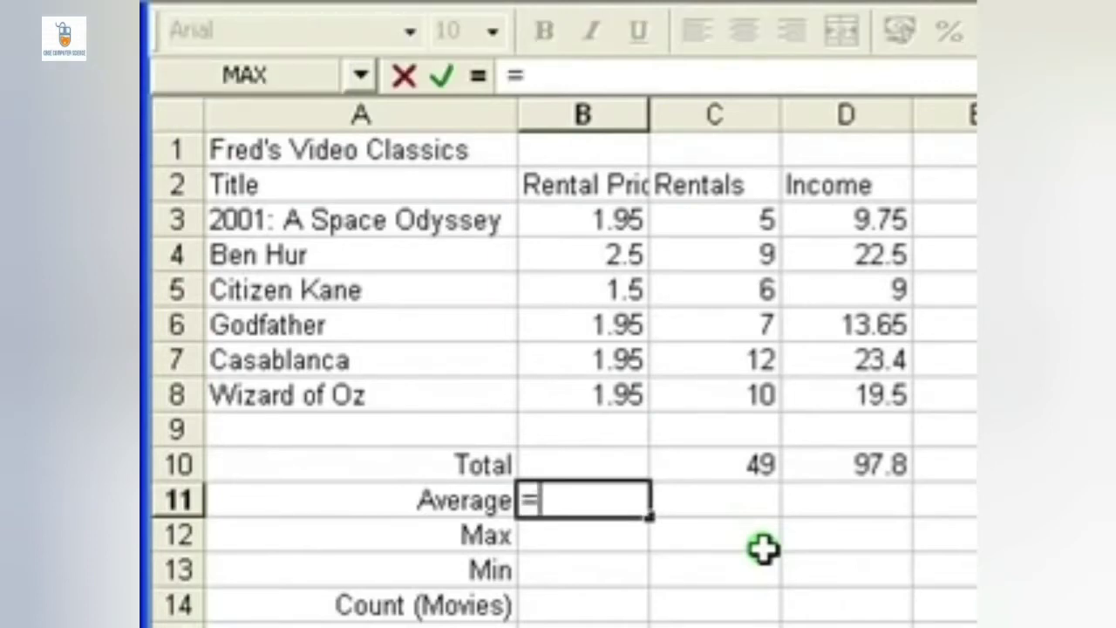
type("average")
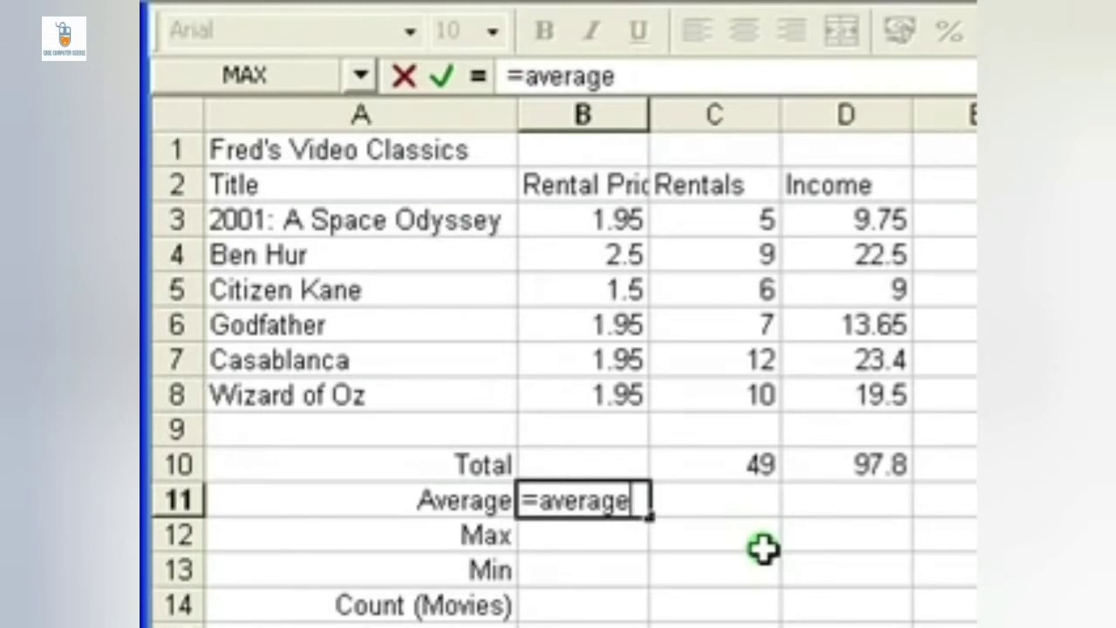
type("(")
left_click_drag(607, 218, 581, 391)
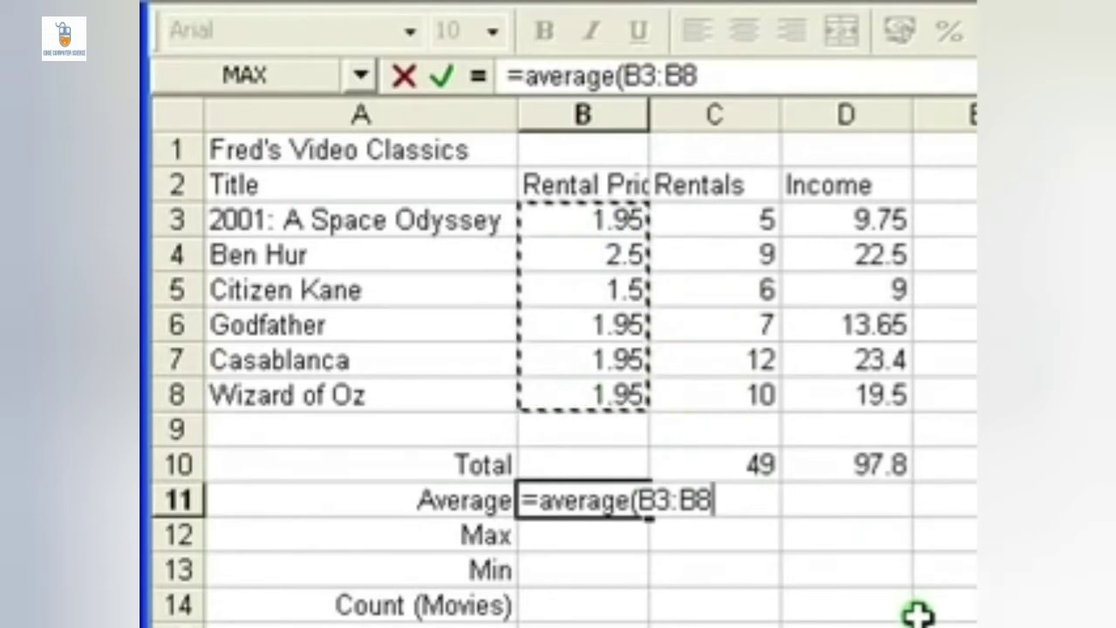
type(")")
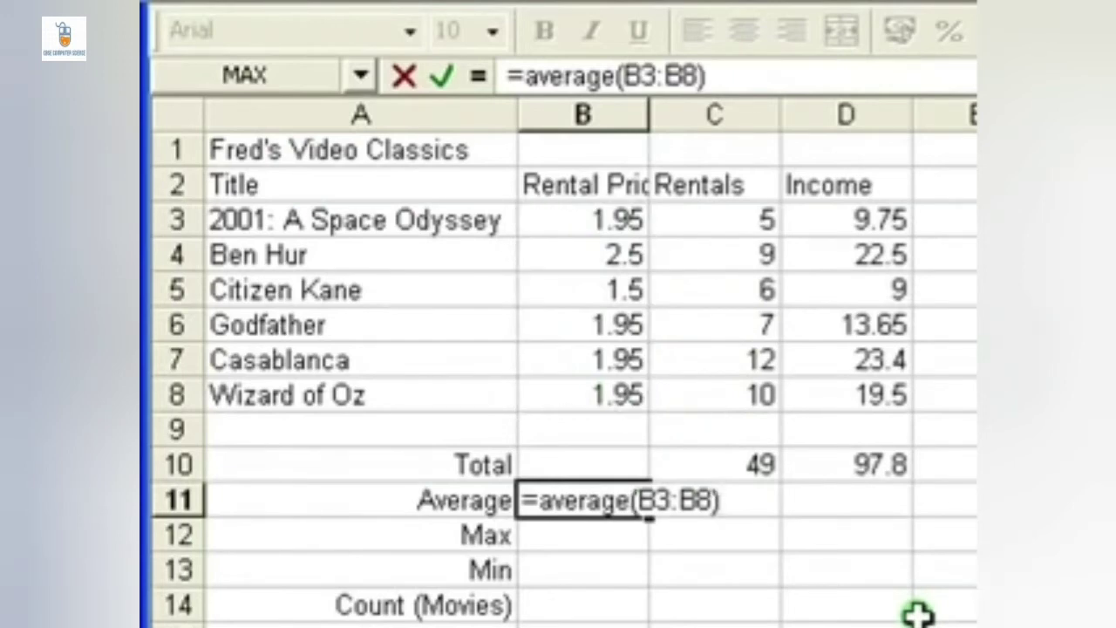
left_click(442, 78)
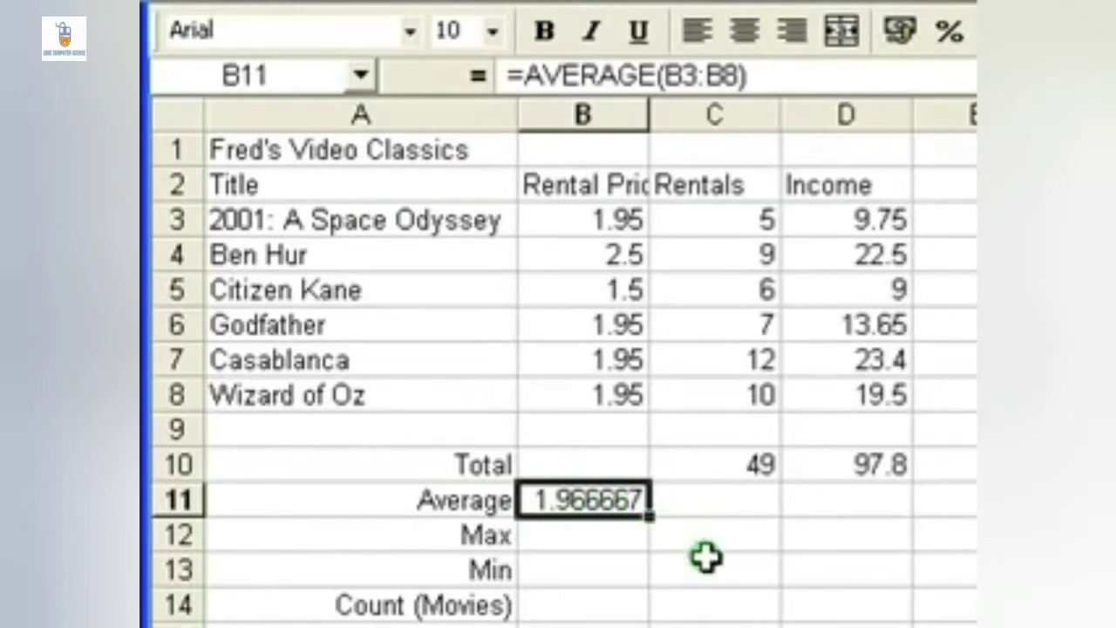
- Insert the Statistical AVERAGE function into C11 through the Paste Function picker
left_click(715, 498)
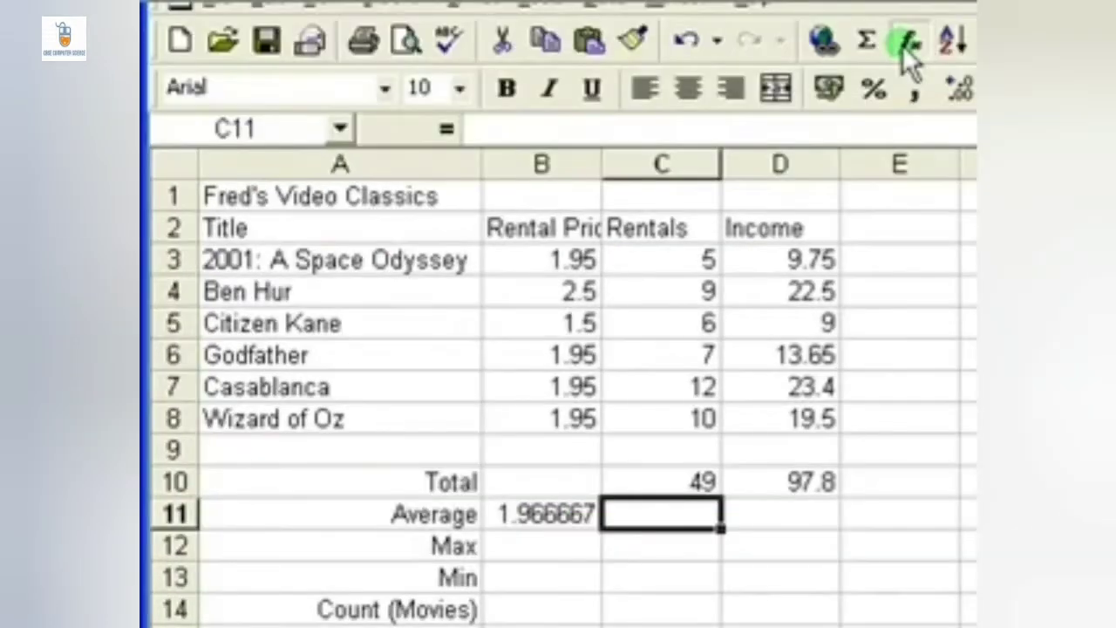
left_click(906, 43)
left_click_drag(693, 183, 863, 178)
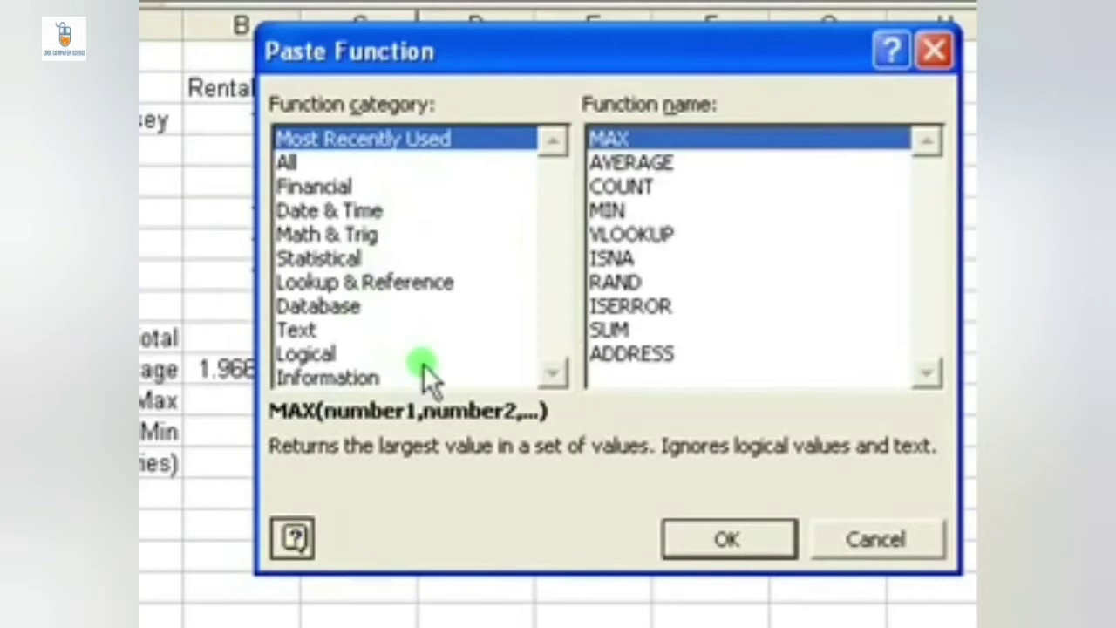
left_click(301, 259)
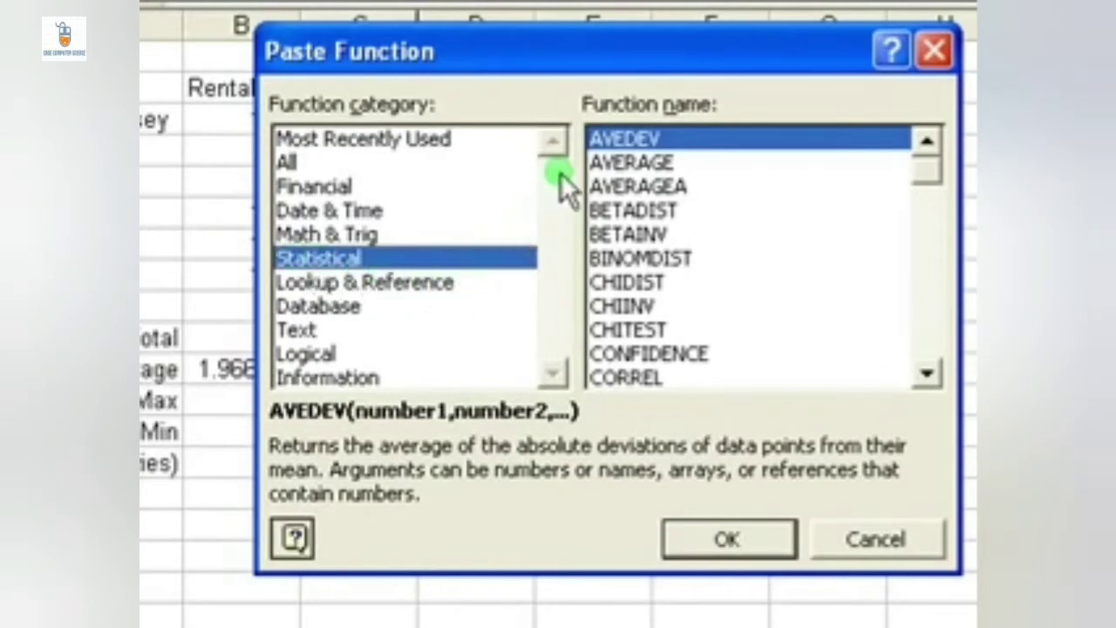
left_click(632, 164)
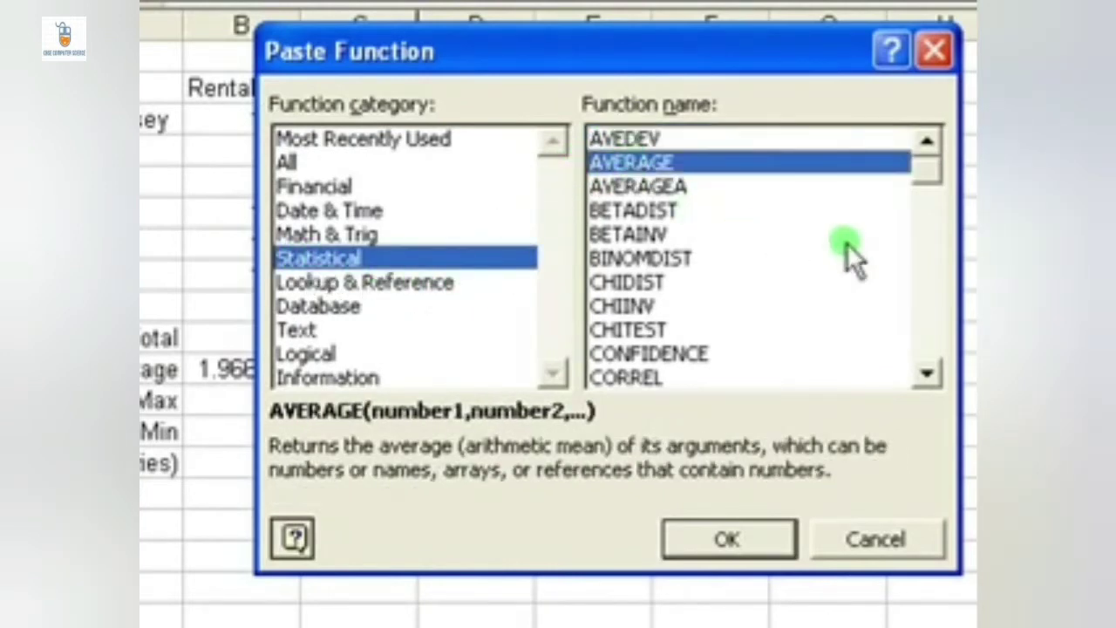
mouse_move(927, 174)
left_mouse_down()
mouse_move(931, 214)
mouse_move(928, 161)
left_mouse_up()
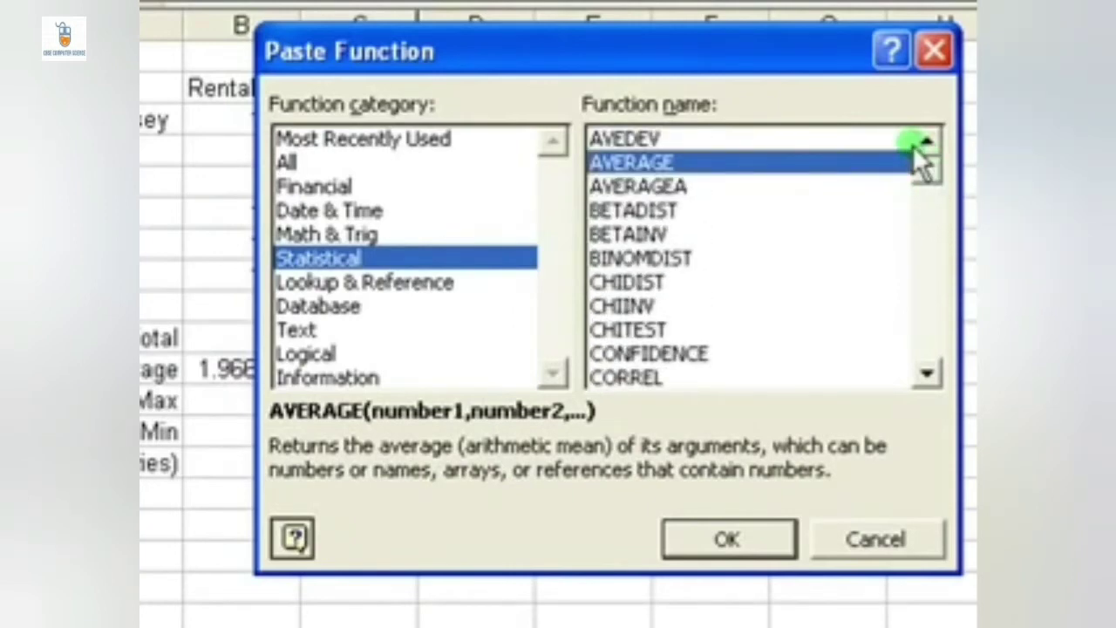
left_click(768, 535)
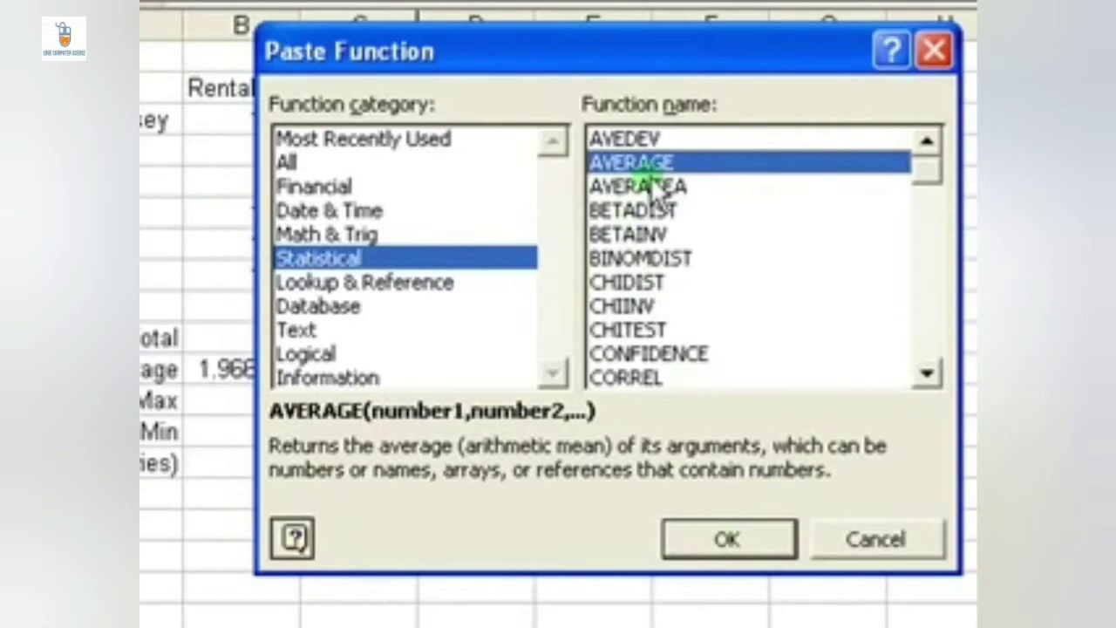
left_click(723, 539)
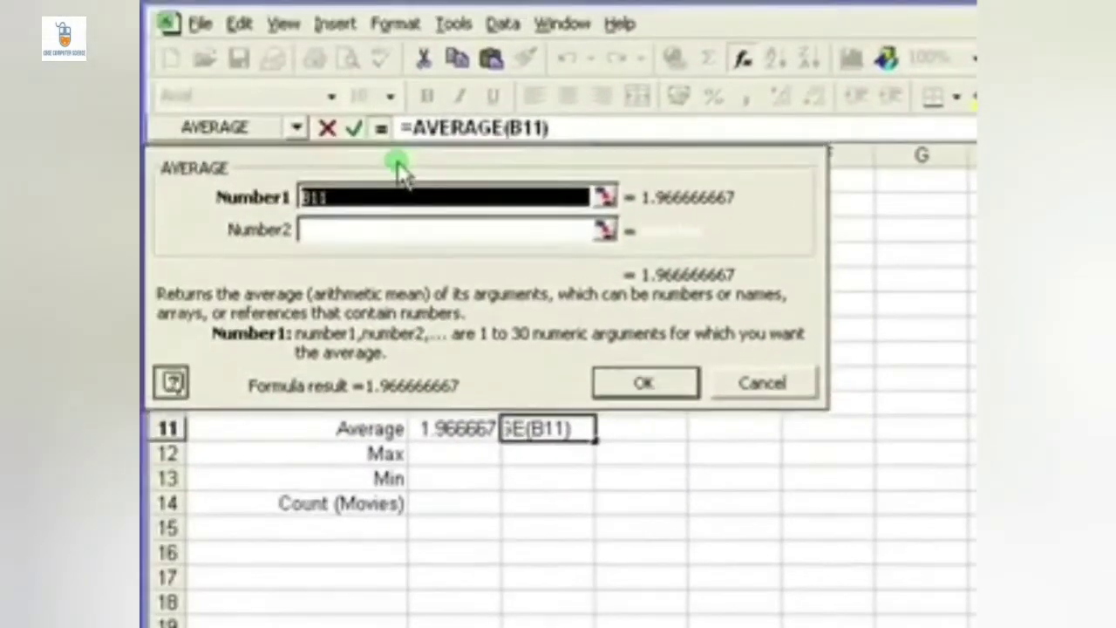
- Move the AVERAGE arguments box down to uncover the data rows
left_click_drag(399, 170, 468, 411)
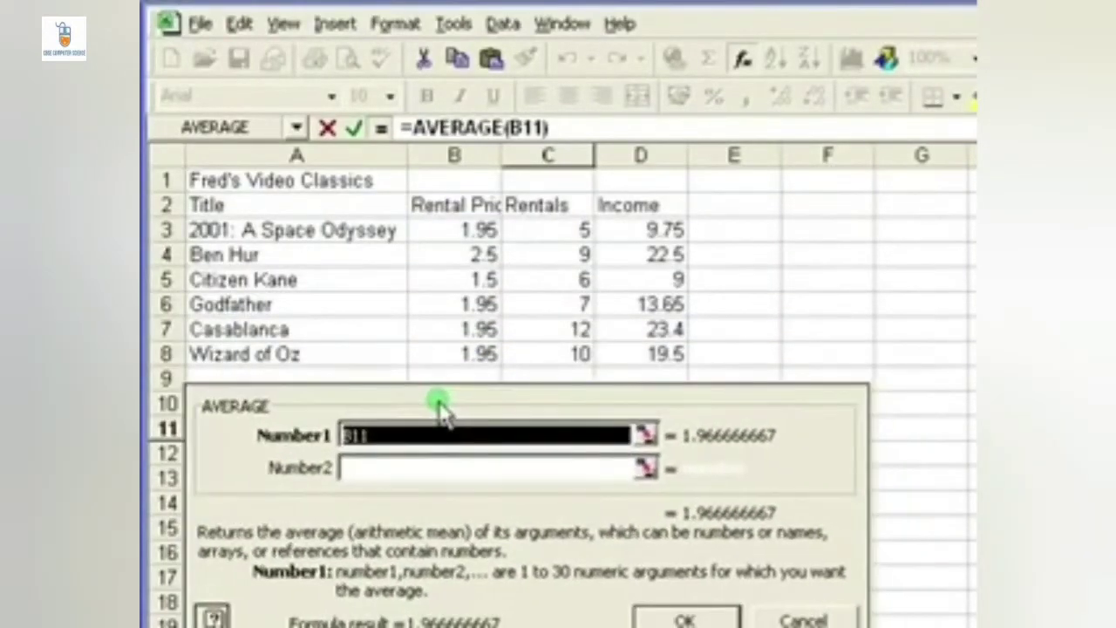
left_click_drag(440, 406, 462, 170)
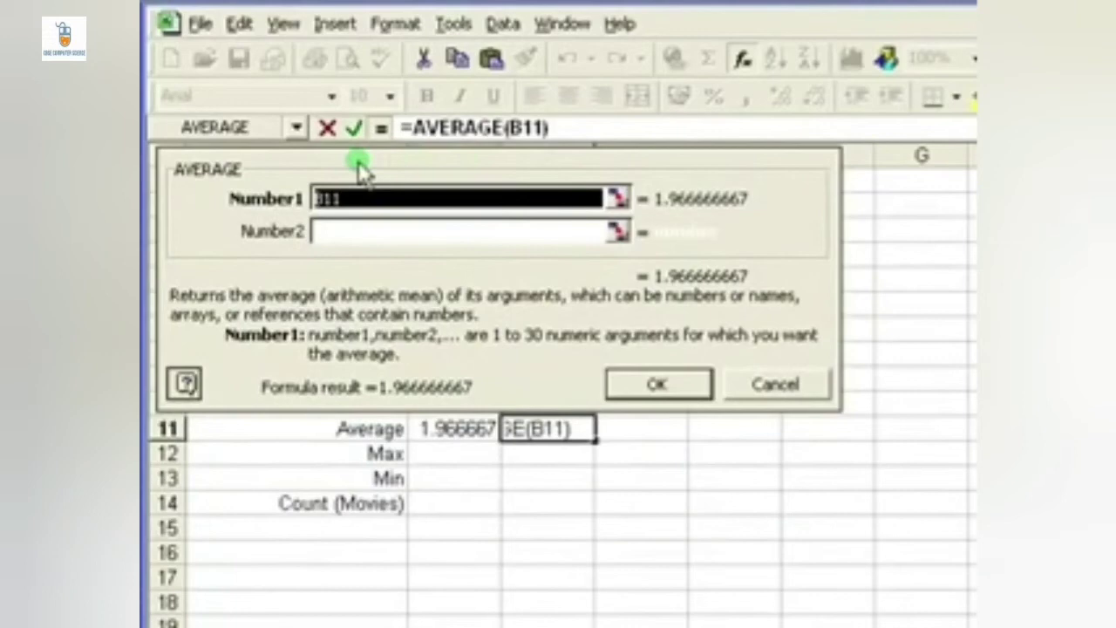
mouse_move(391, 174)
left_mouse_down()
mouse_move(473, 356)
mouse_move(474, 426)
mouse_move(451, 396)
mouse_move(429, 392)
mouse_move(473, 416)
mouse_move(478, 408)
mouse_move(473, 415)
left_mouse_up()
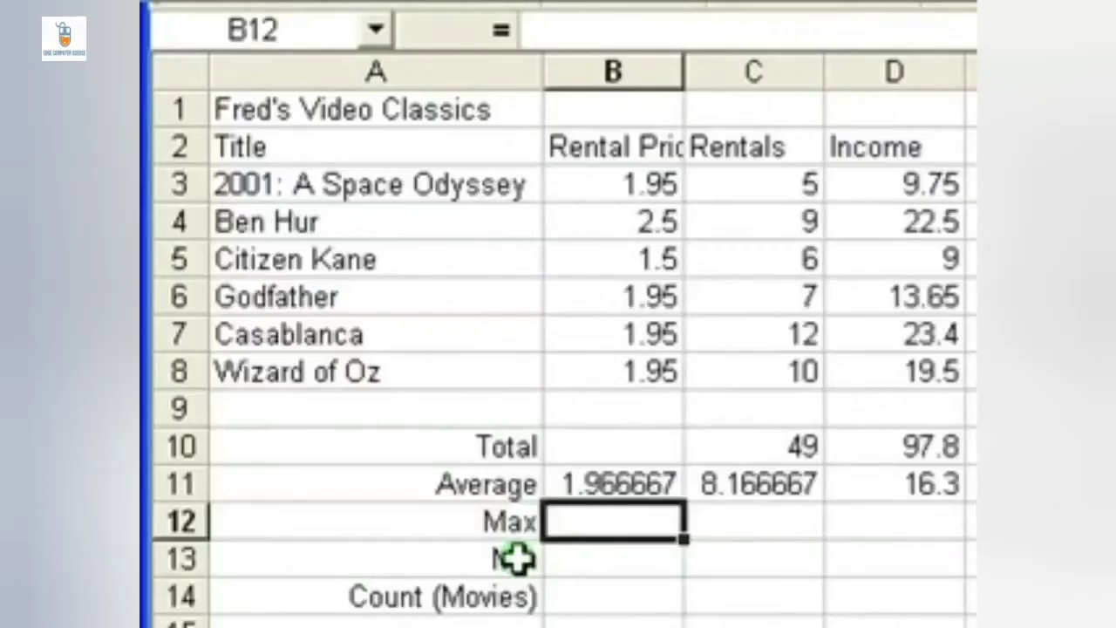
- Enter =MAX(B3:B8) in B12, giving 2.5, and verify against Ben Hur's price
type("=m")
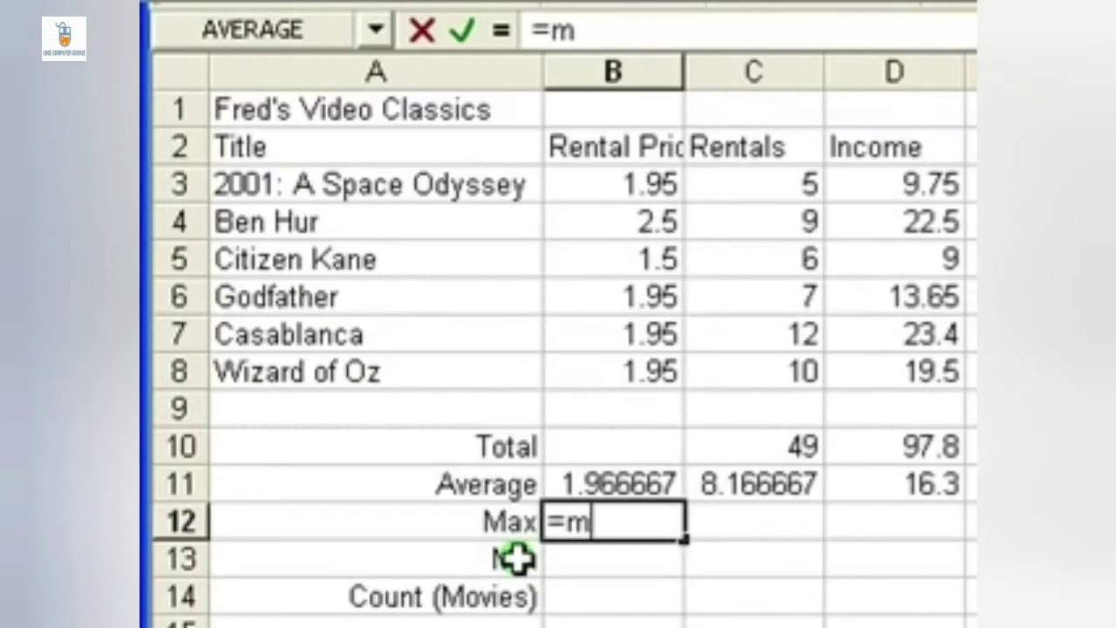
type("ax(")
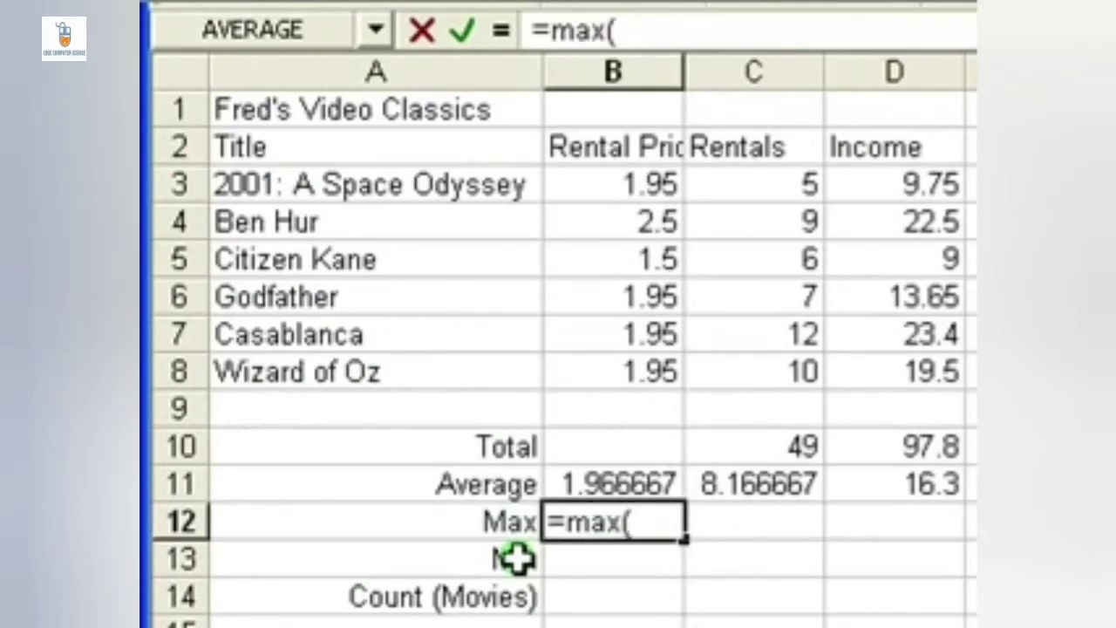
left_click(628, 185)
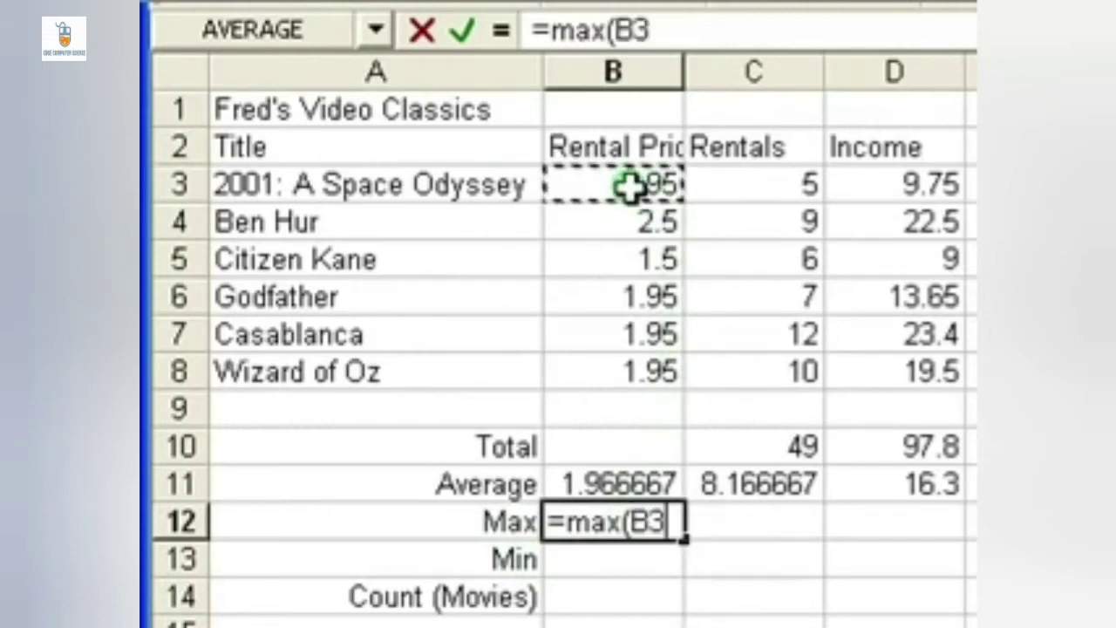
left_click_drag(628, 185, 678, 364)
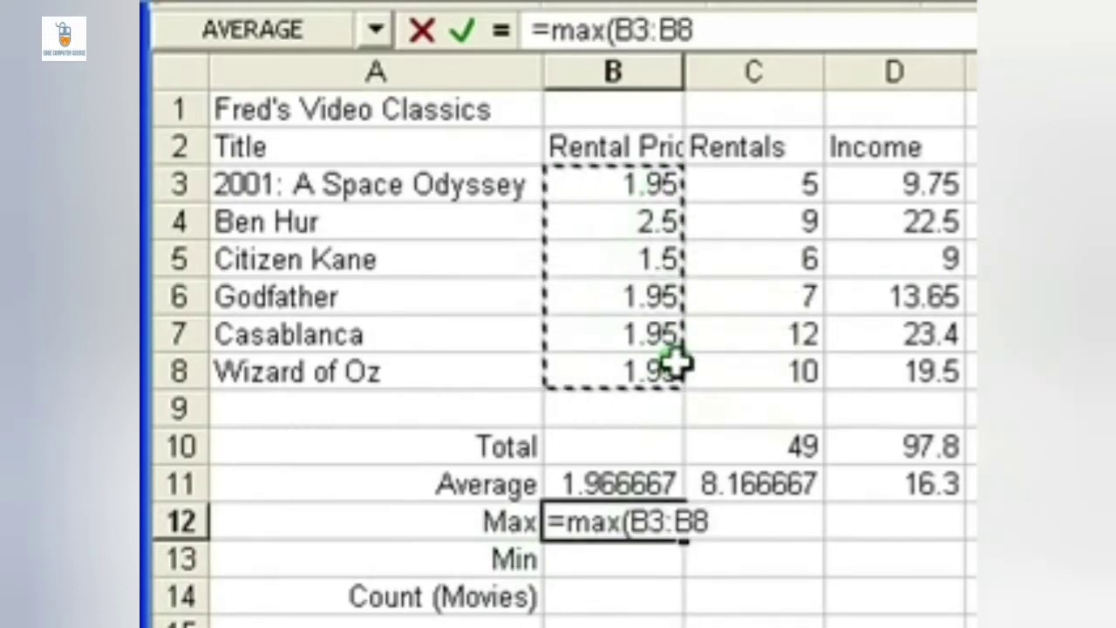
type(")")
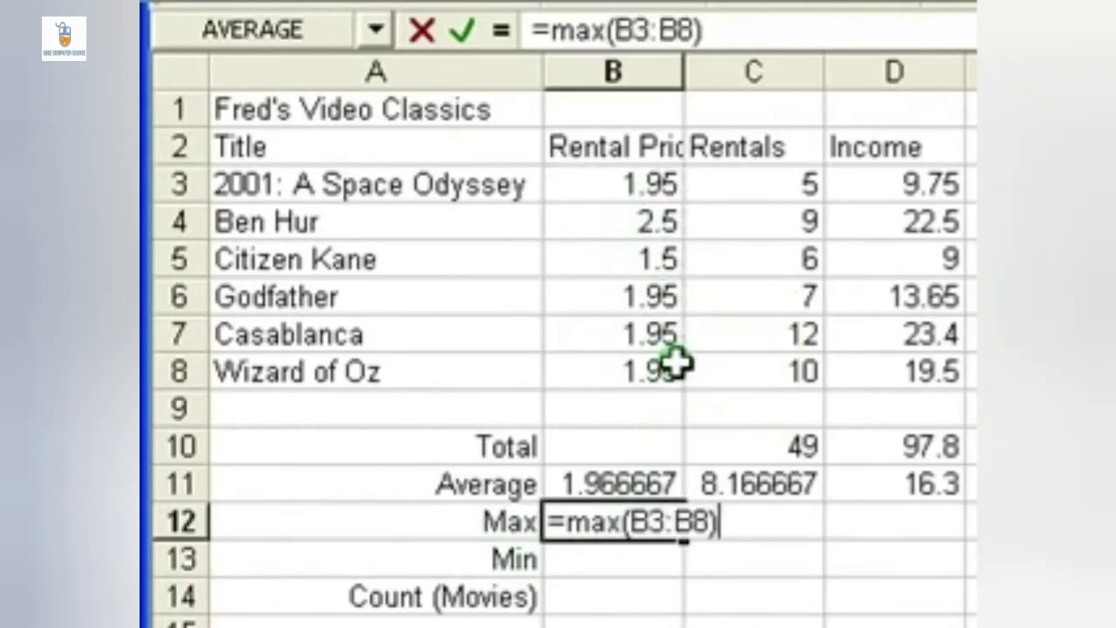
left_click(465, 30)
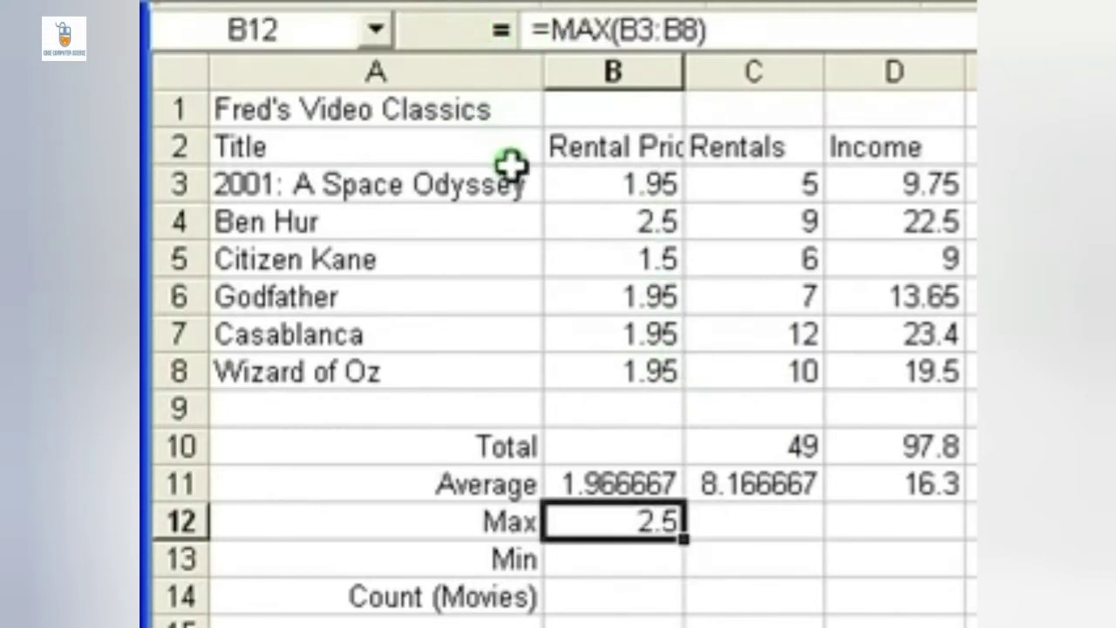
left_click(601, 213)
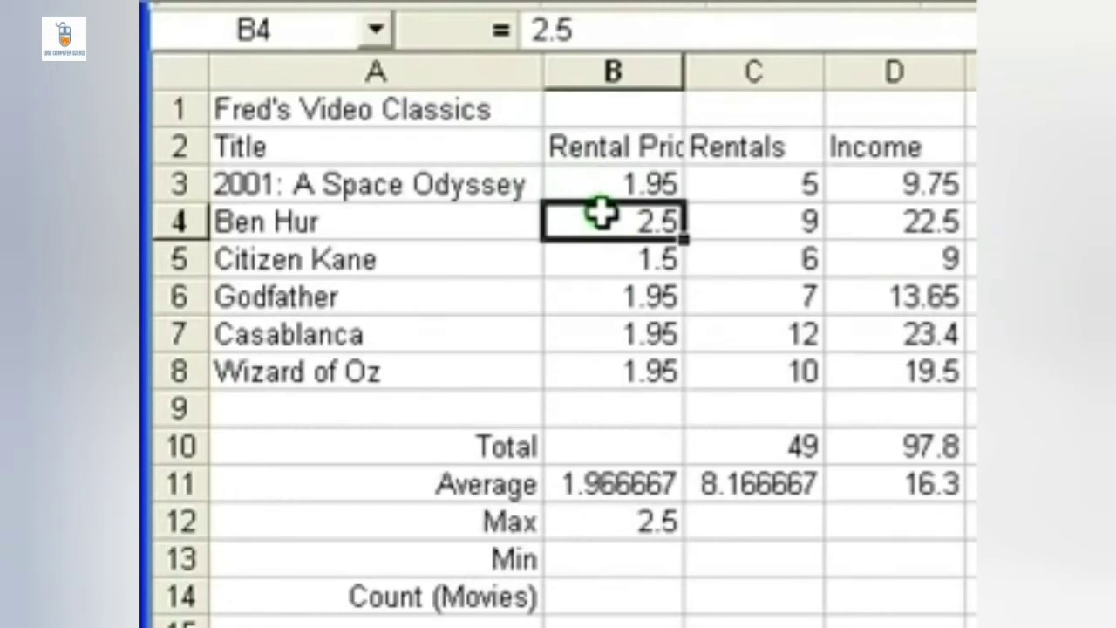
- Enter =MIN(B3:B8) in B13 and fill it across to D13, giving 1.5, 5 and 9
left_click(755, 521)
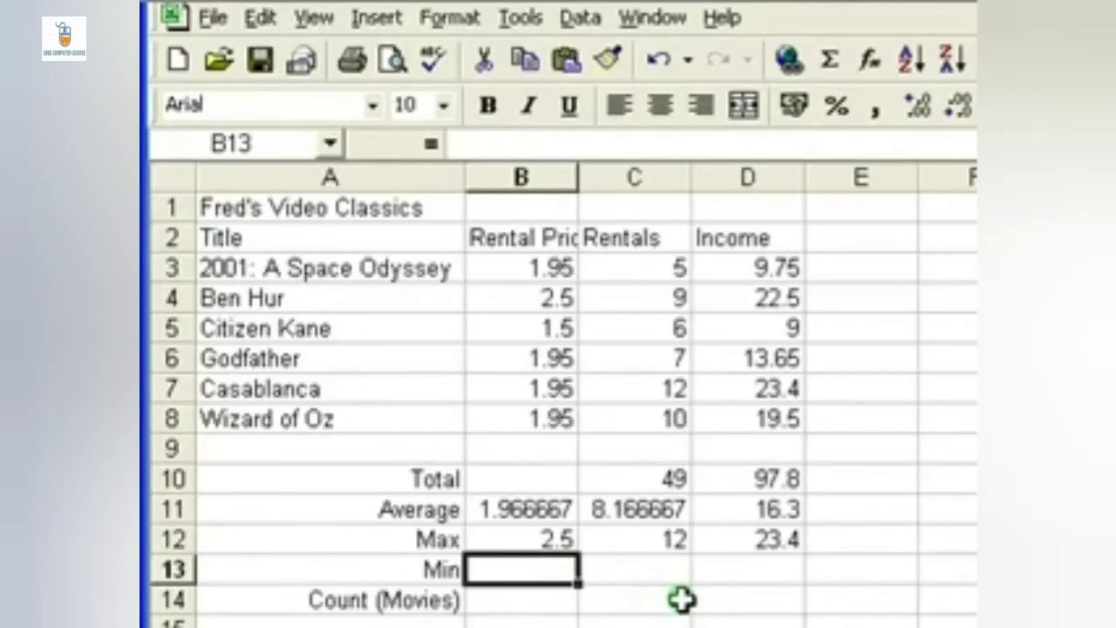
type("=")
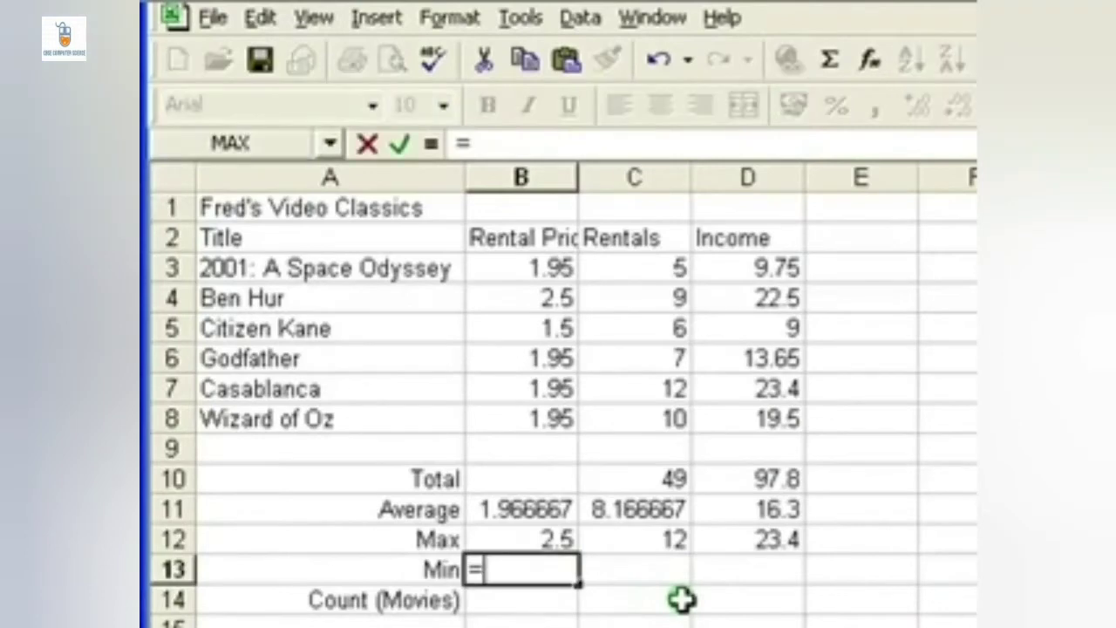
type("min(")
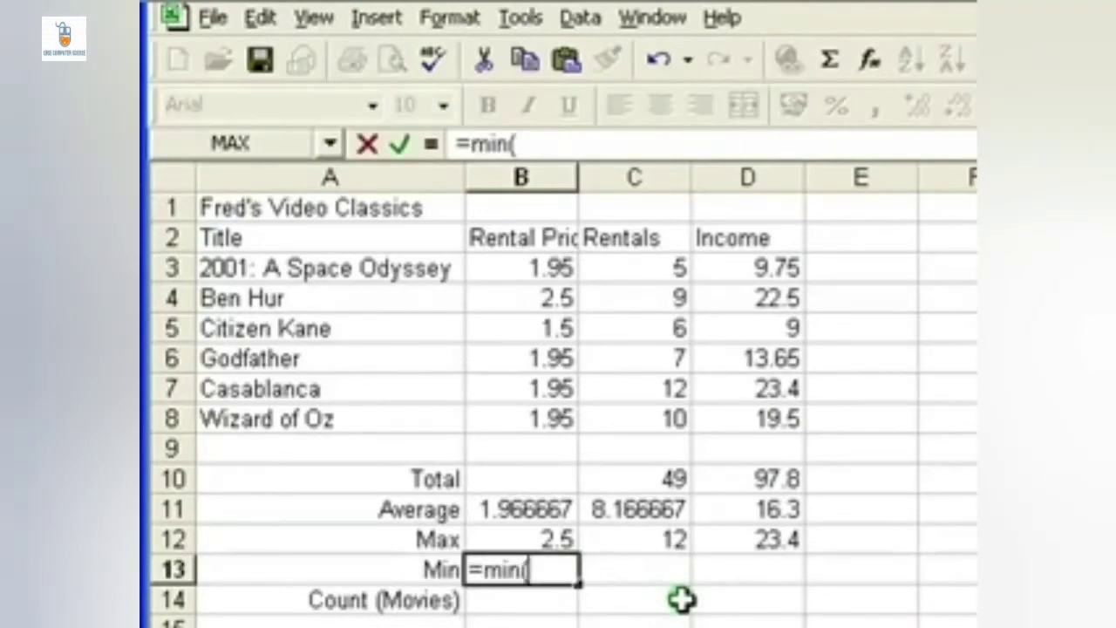
left_click_drag(534, 267, 510, 419)
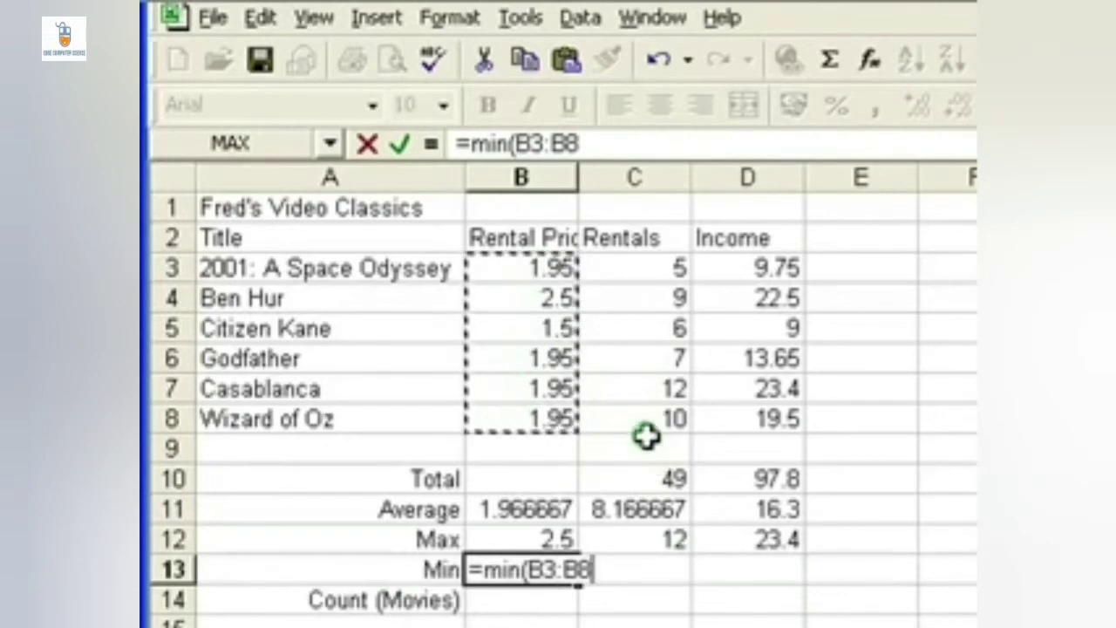
type(")")
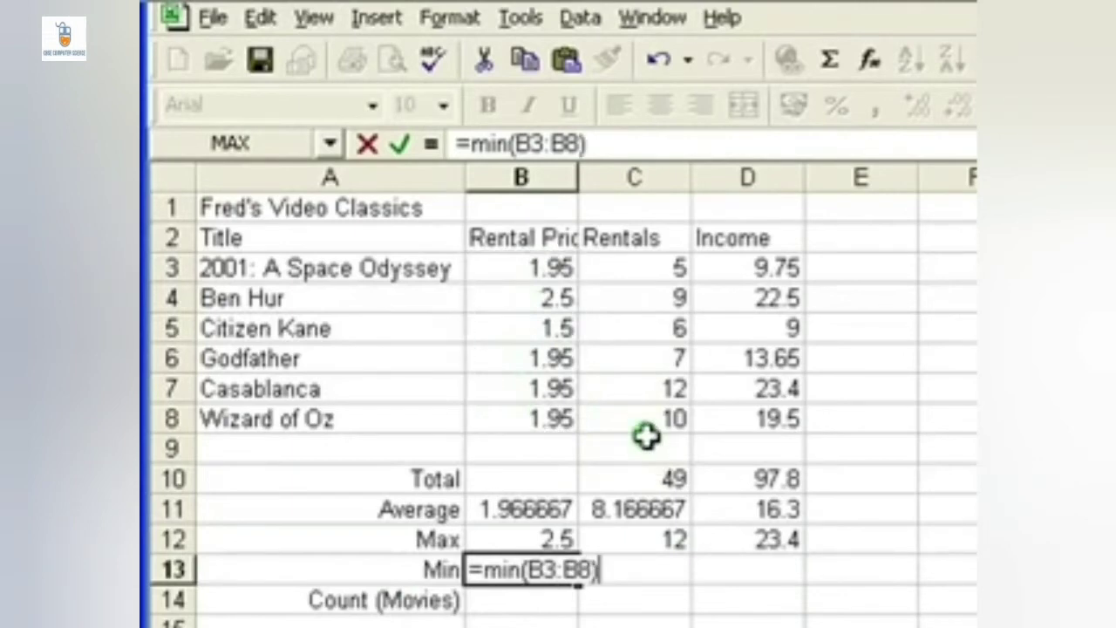
left_click(400, 144)
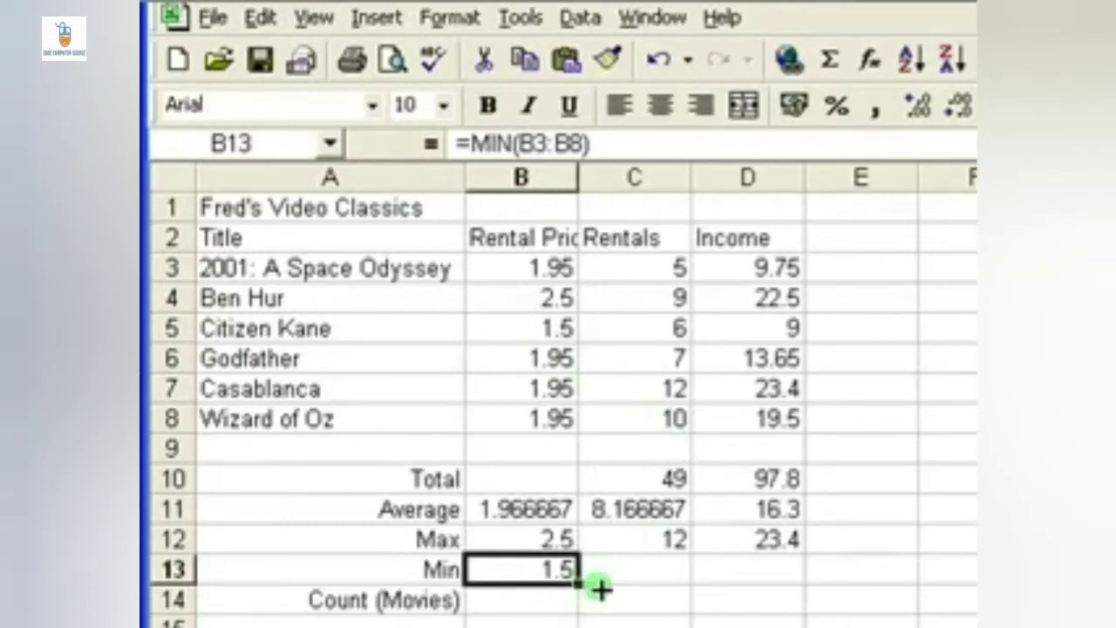
left_click_drag(601, 589, 763, 589)
- Enter =COUNT(B3:B8) in B14 to count the 6 movies with prices
key("Down")
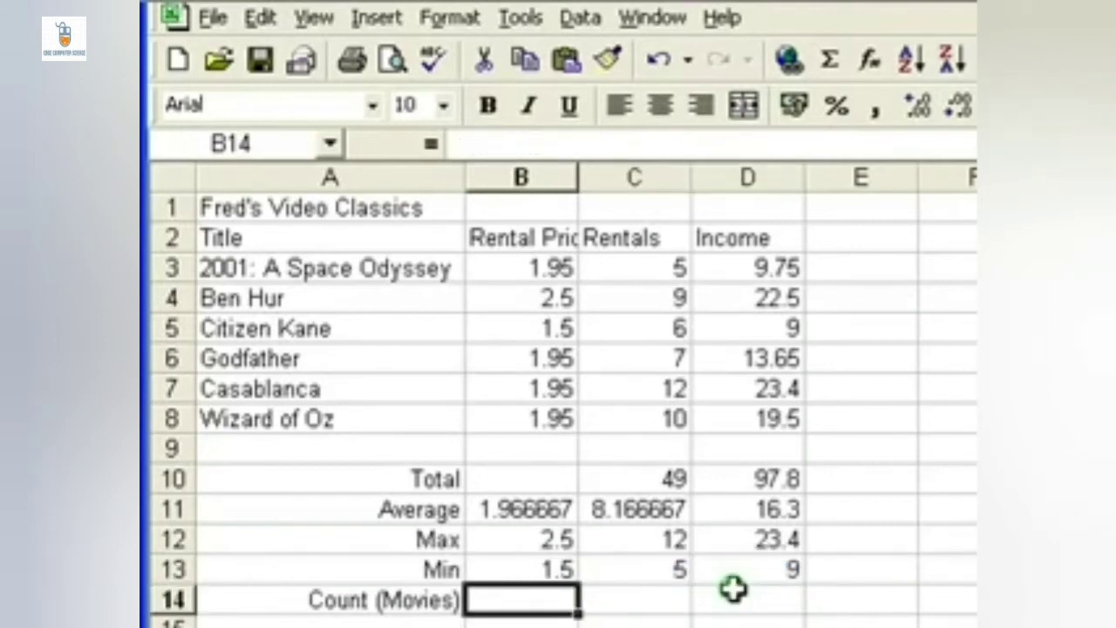
type("=count")
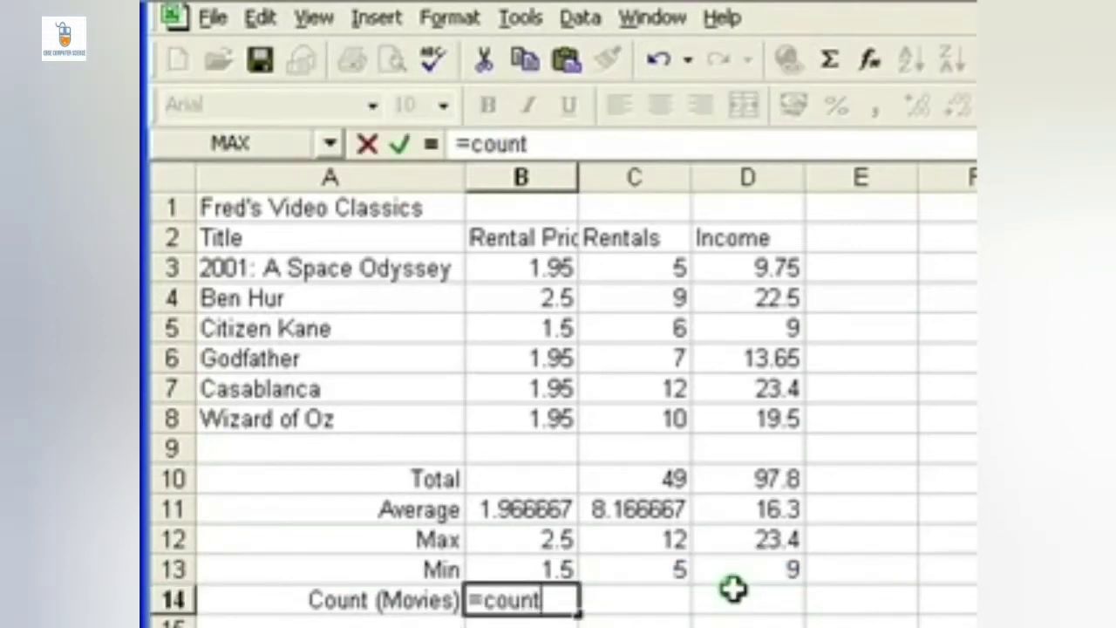
type("(")
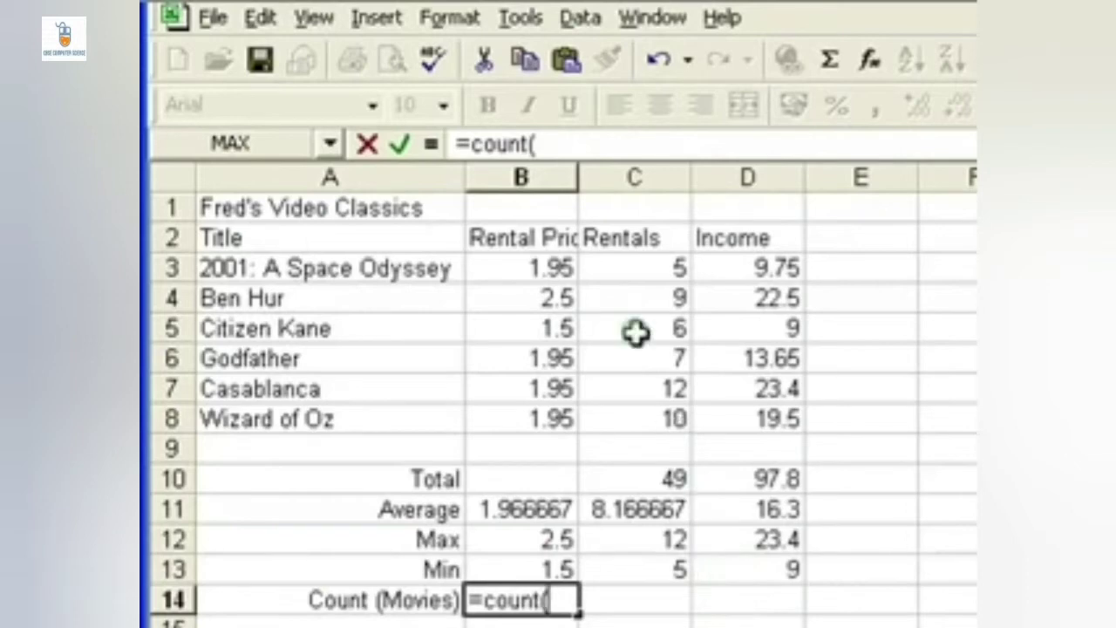
left_click_drag(532, 267, 518, 416)
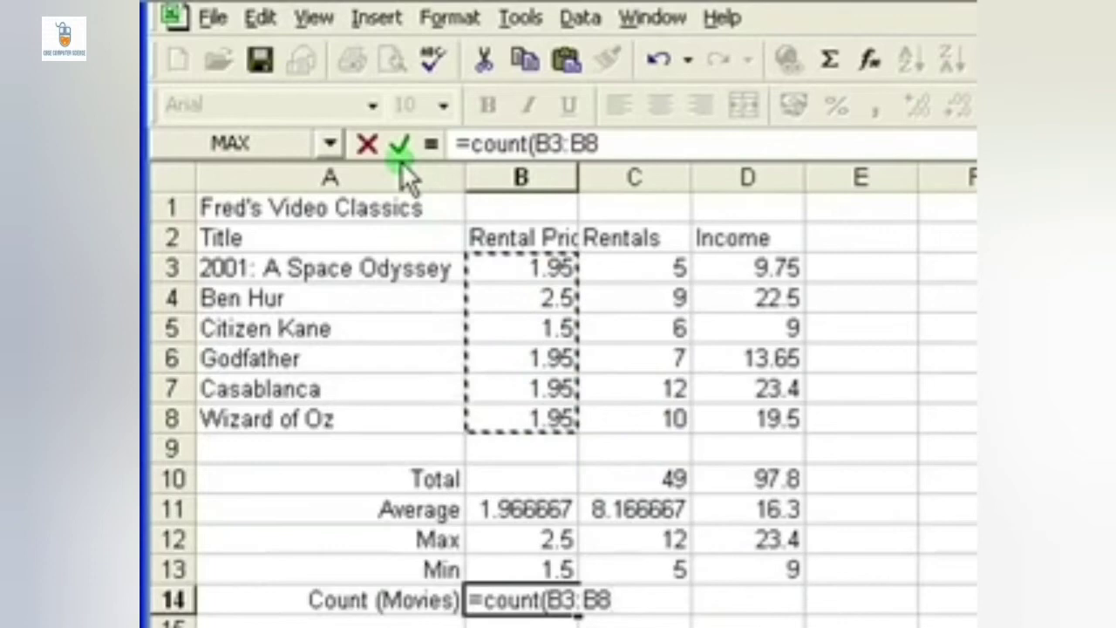
type(")")
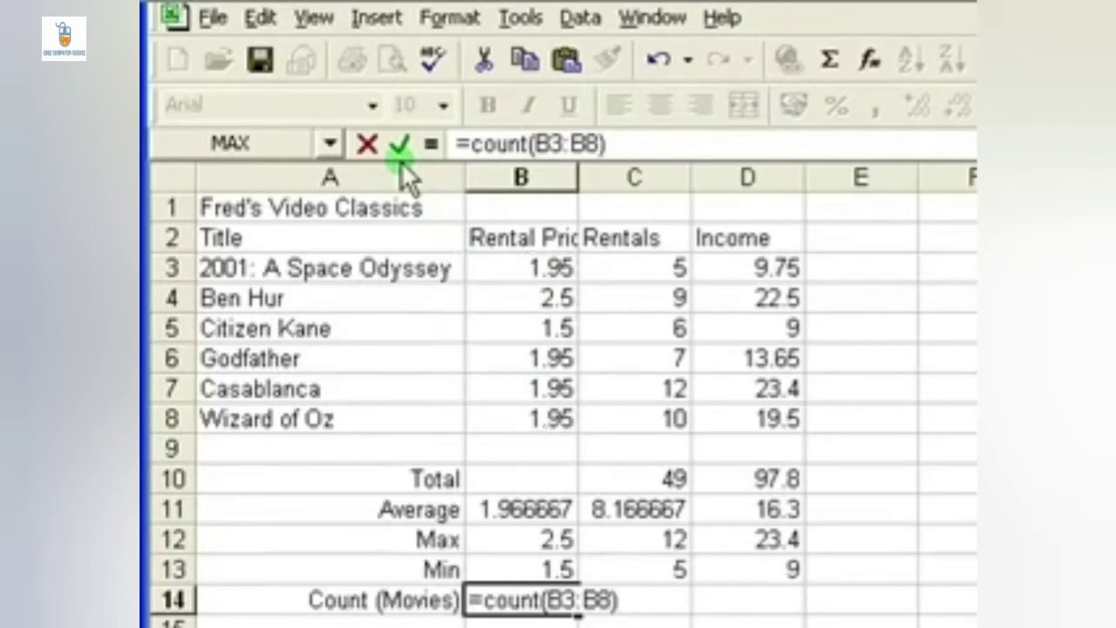
left_click(401, 157)
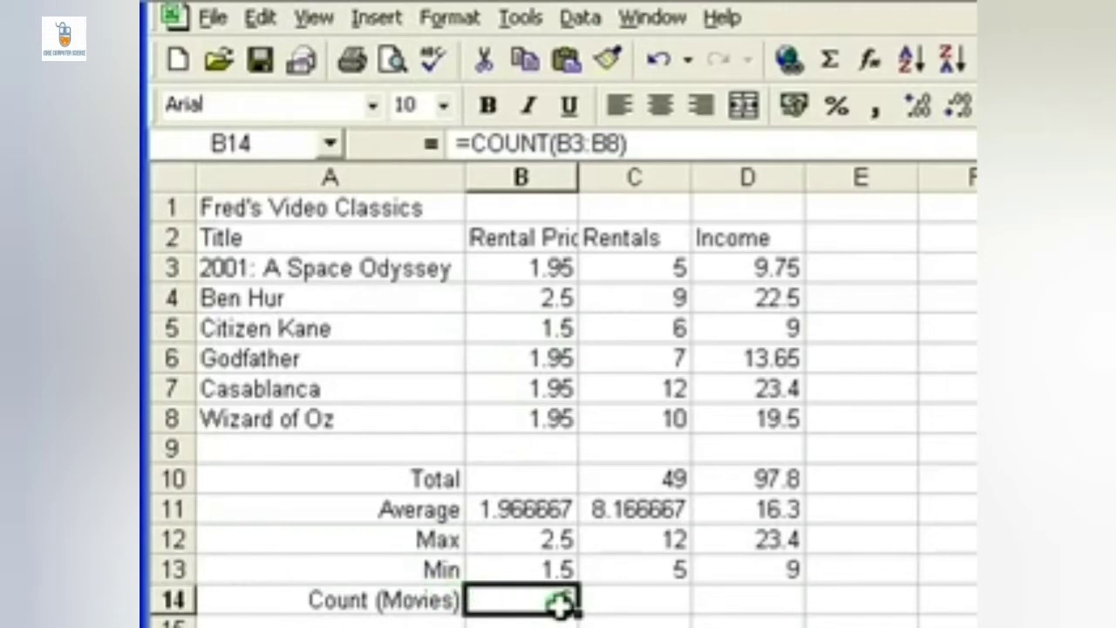
left_click(643, 601)
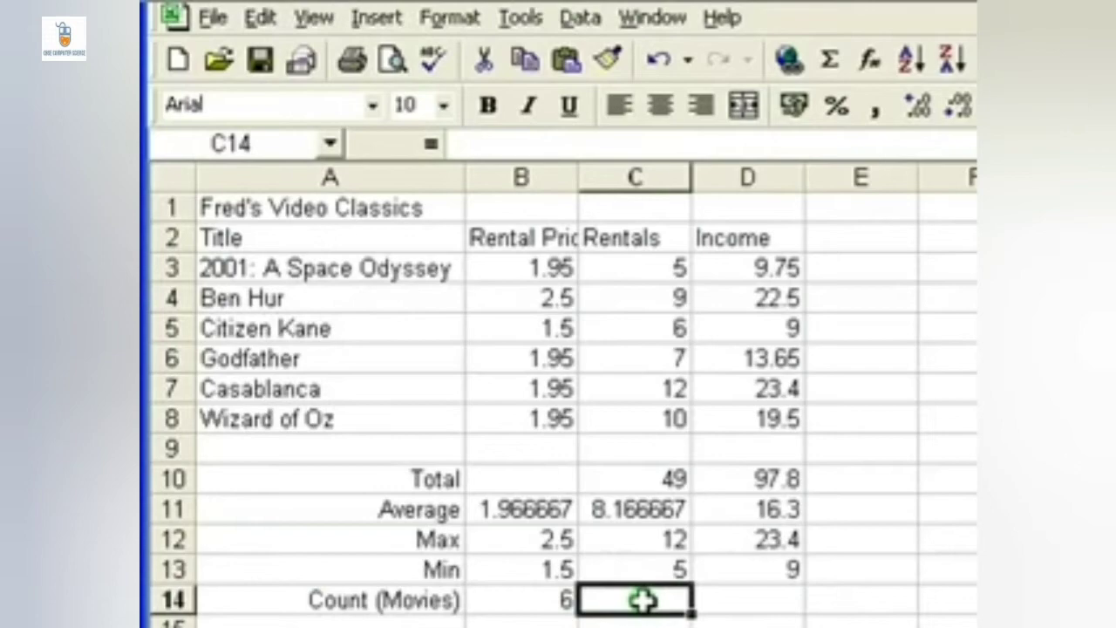
- Insert the Statistical COUNT function and move its arguments window off the data
left_click(874, 60)
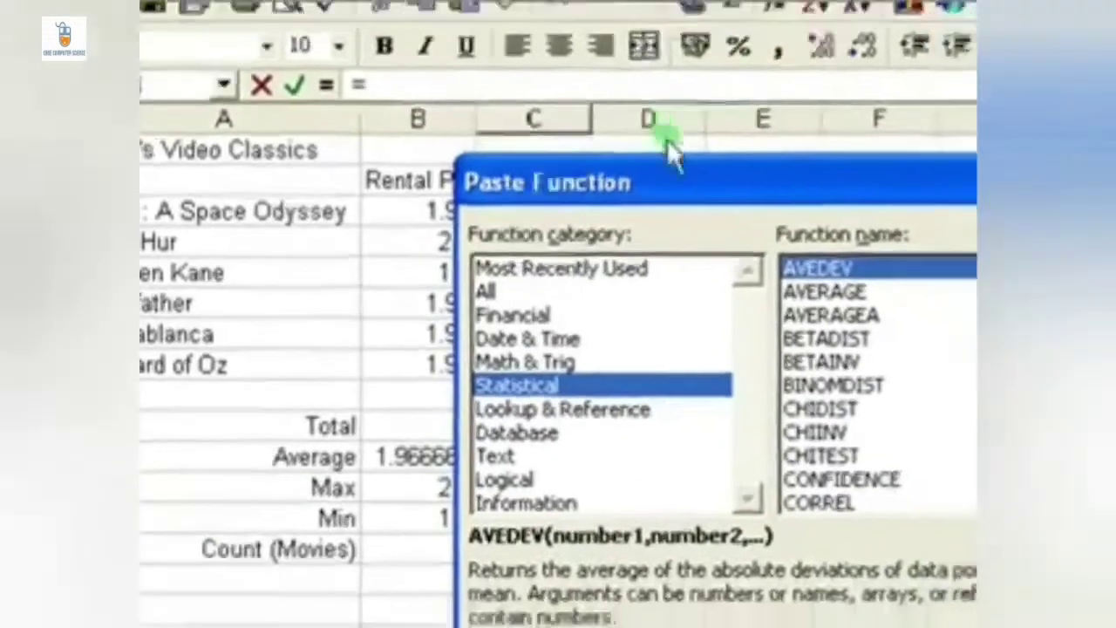
left_click_drag(776, 191, 782, 135)
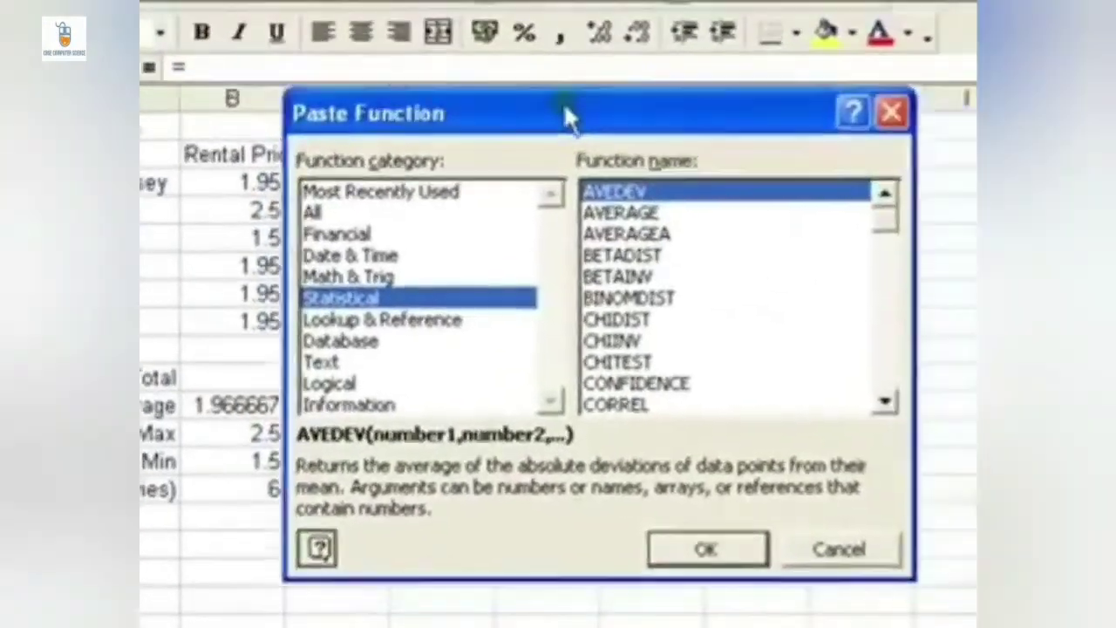
left_click_drag(564, 105, 484, 105)
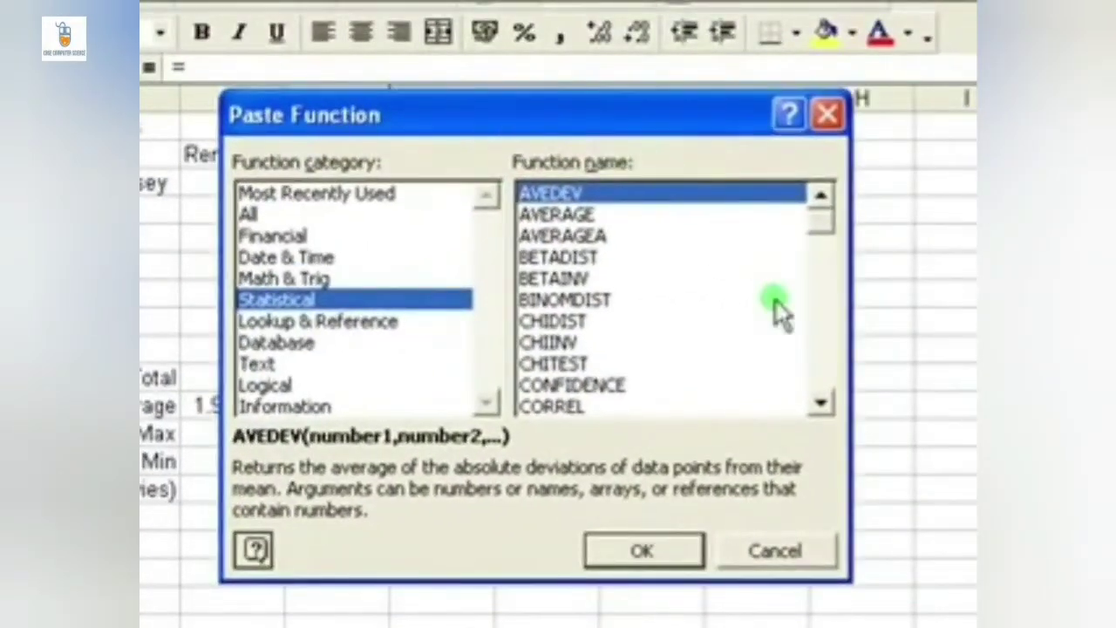
left_click_drag(820, 225, 821, 248)
left_click(593, 194)
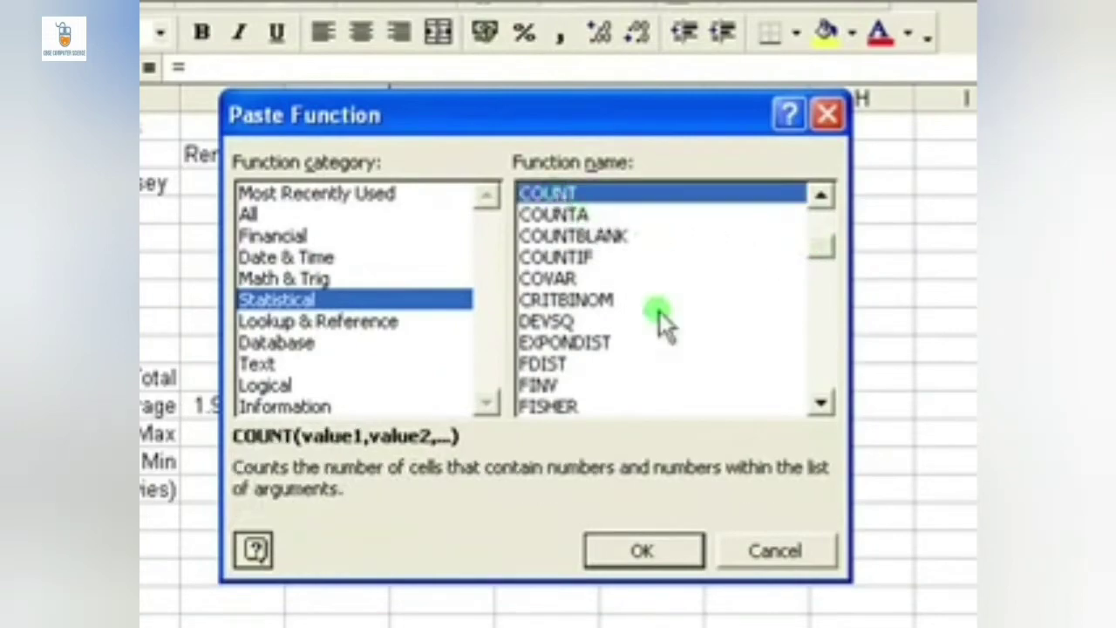
left_click(642, 550)
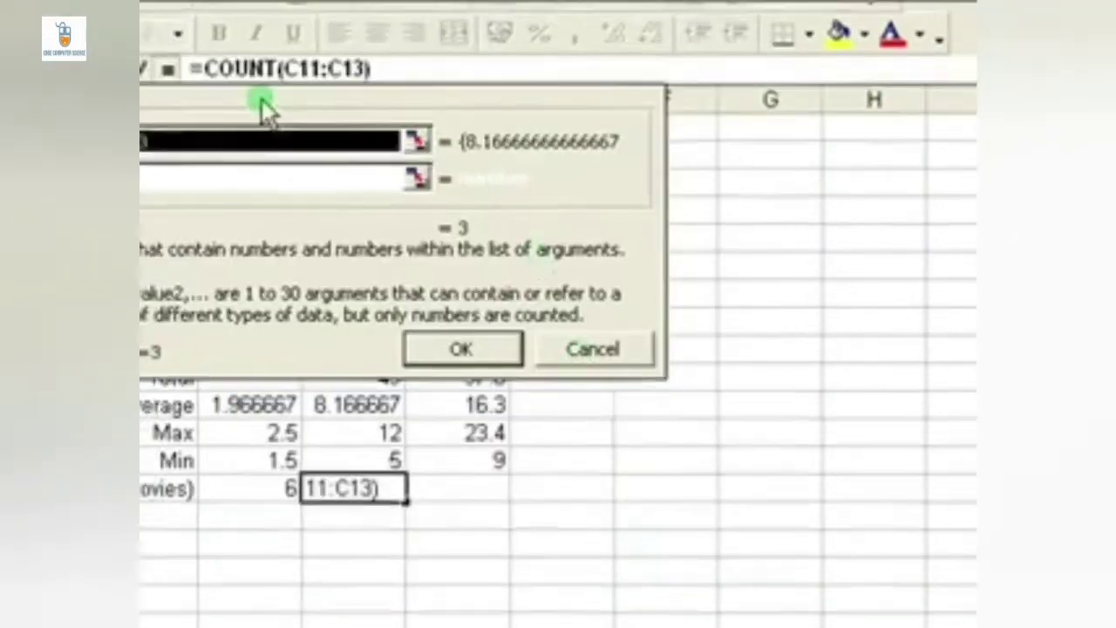
left_click_drag(267, 104, 398, 312)
left_click_drag(607, 309, 588, 376)
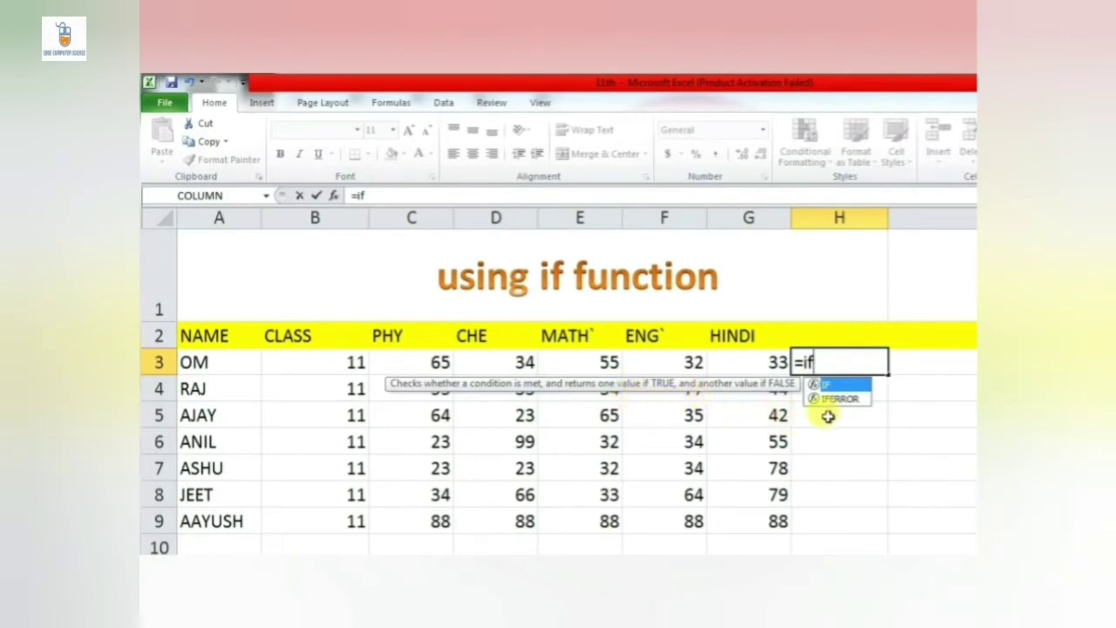
- Add the opening bracket after =if in H3
type("(")
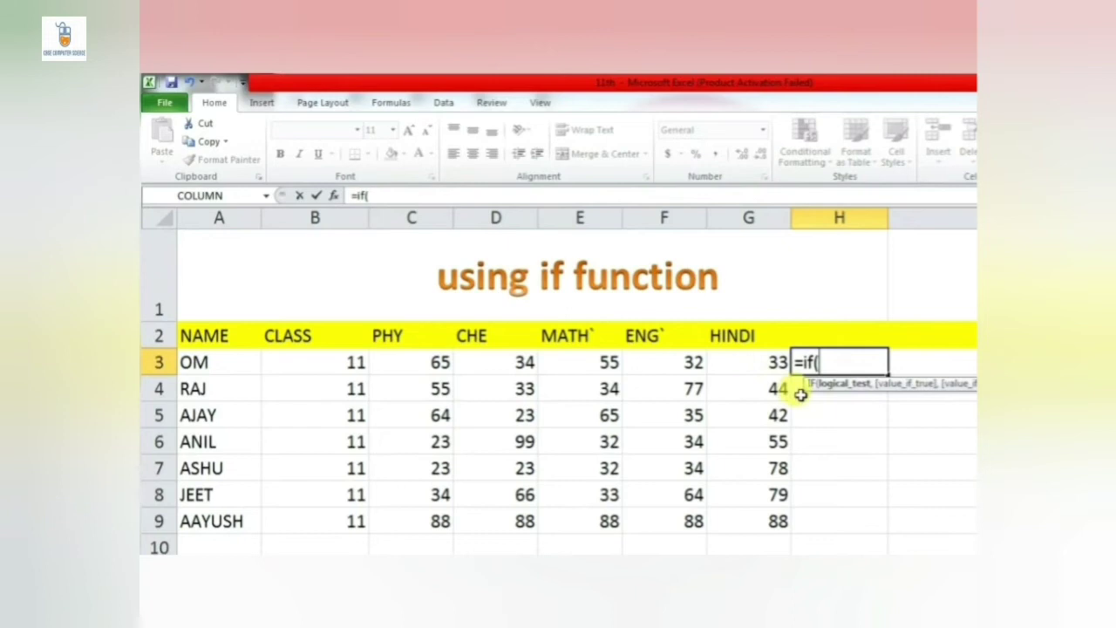
- Build =IF(G3>40,"pass","fail") in H3, keeping the test strictly greater than 40
left_click(740, 364)
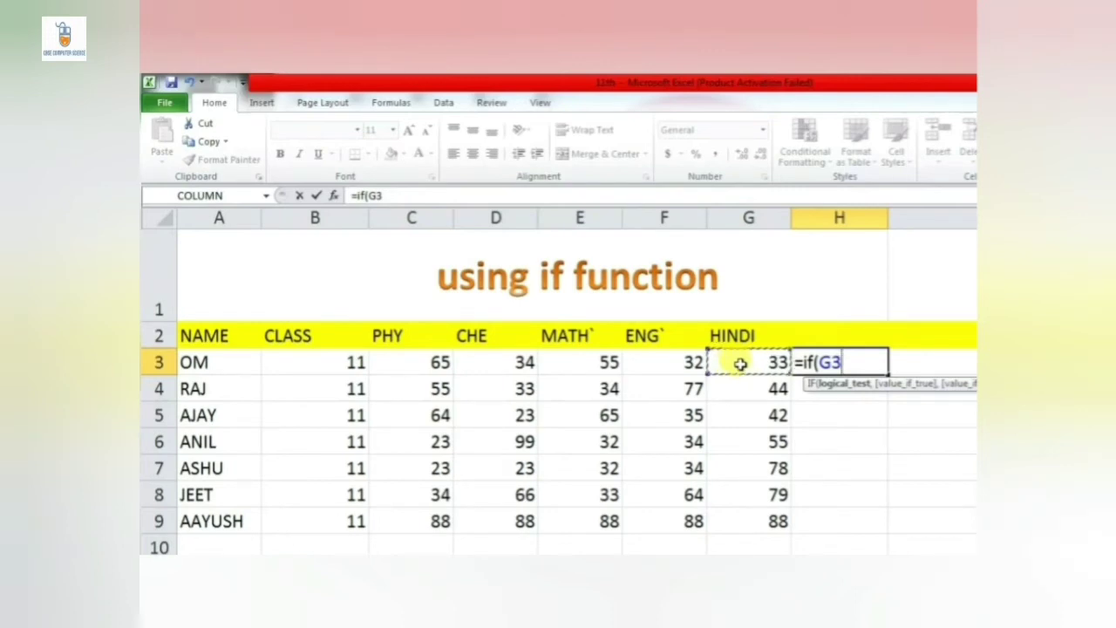
type(">40")
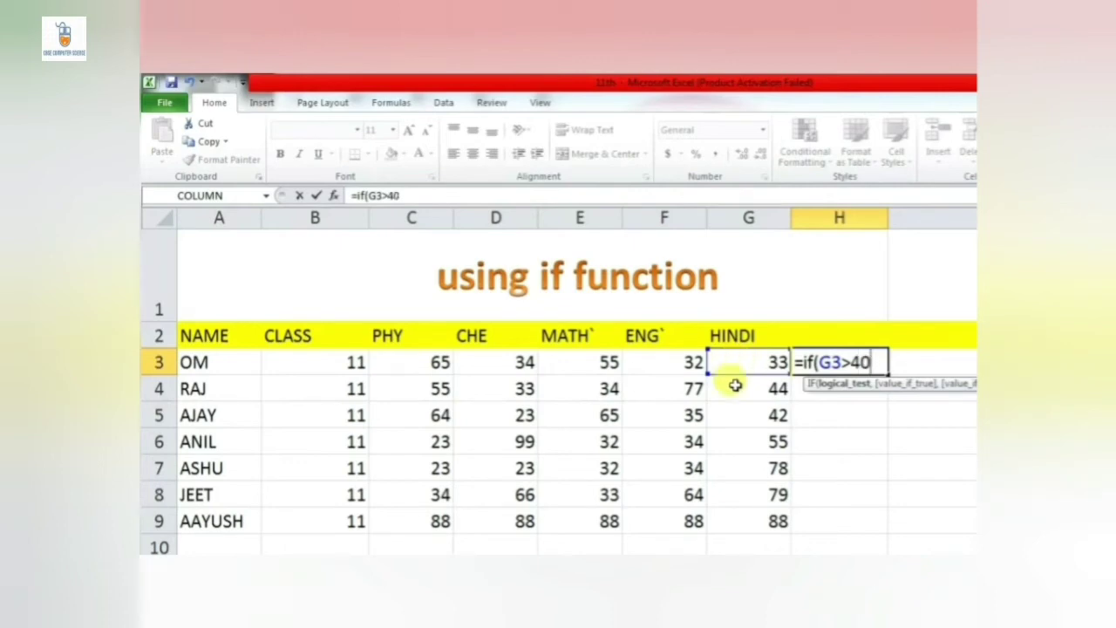
left_click(850, 361)
type("=")
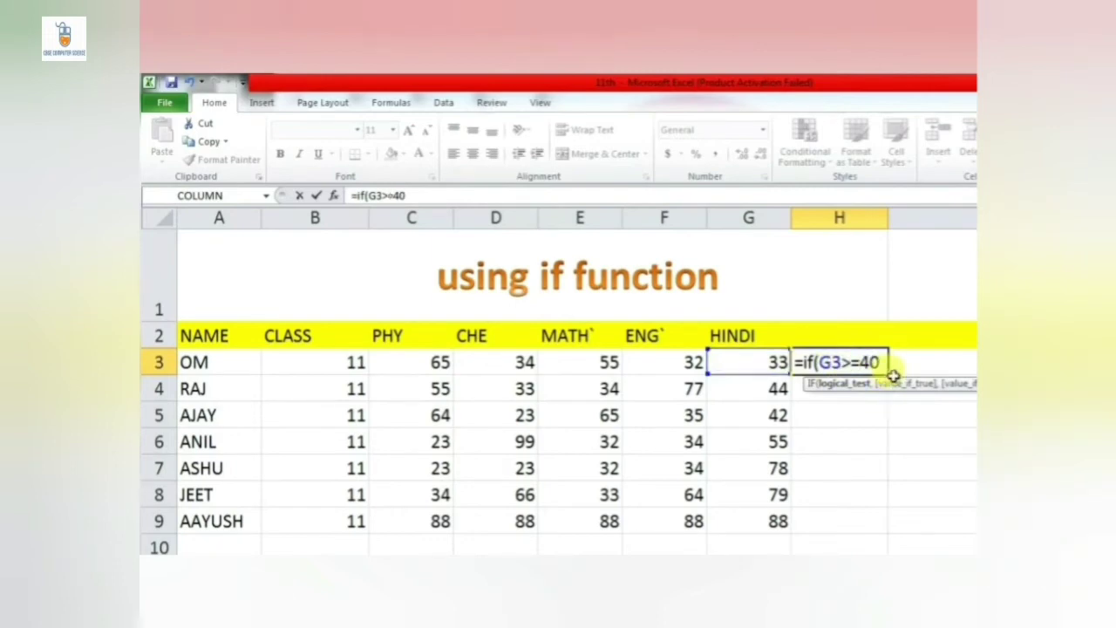
key("Delete")
key("BackSpace")
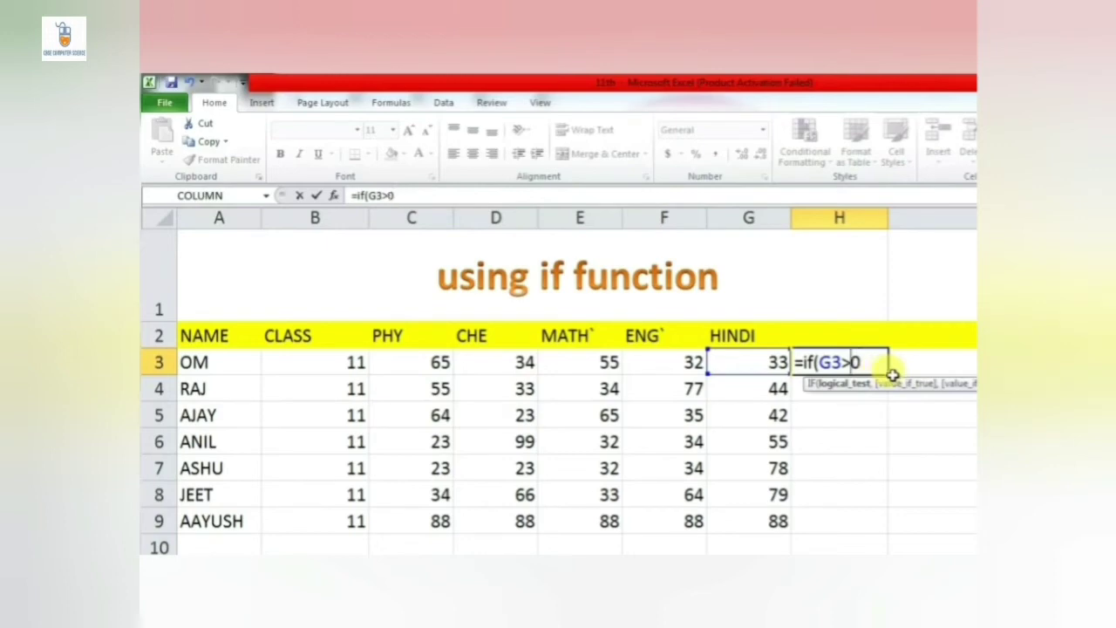
type("40")
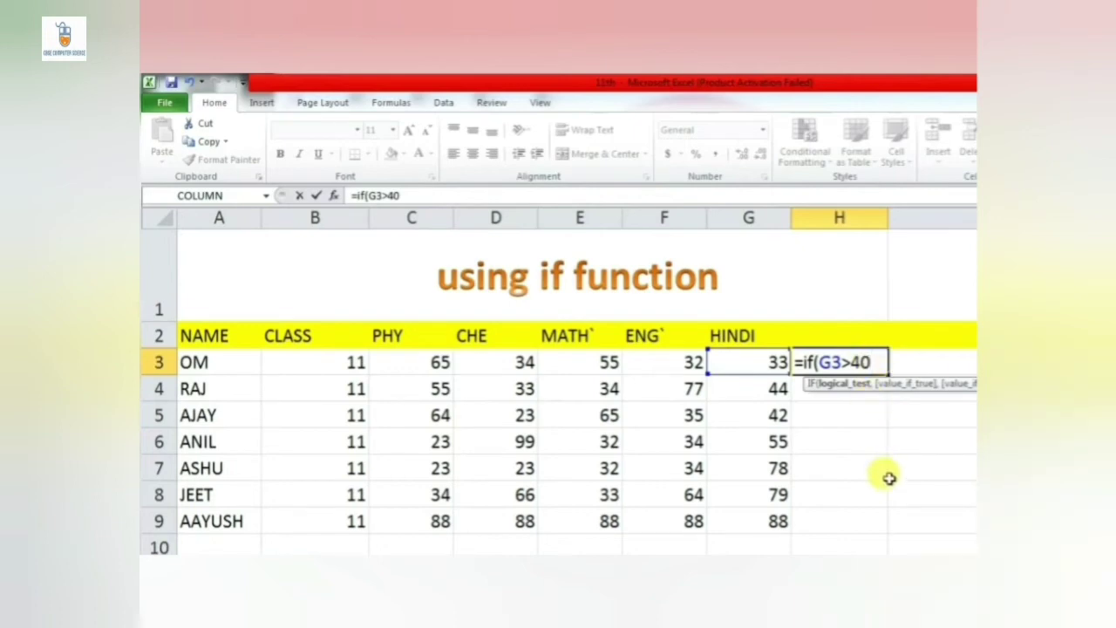
type(",")
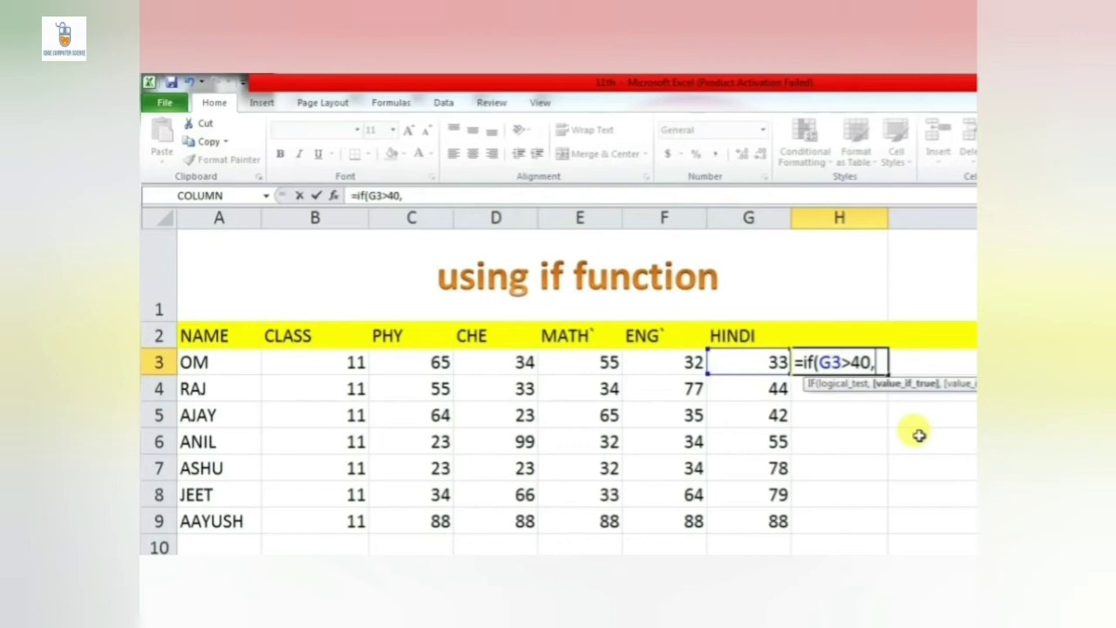
type("\"")
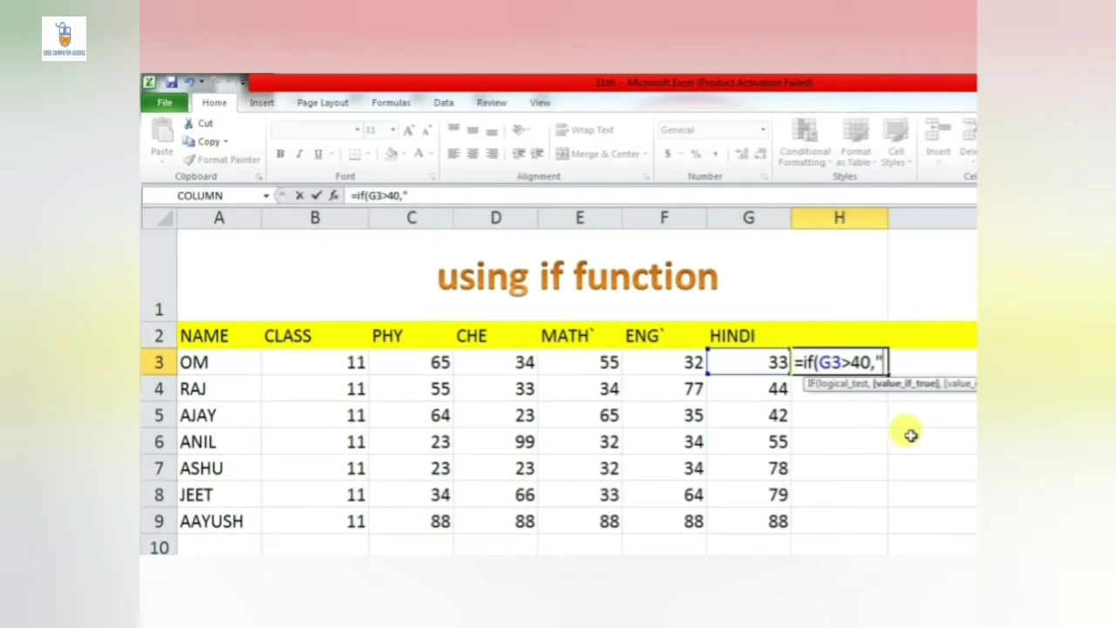
type("pass")
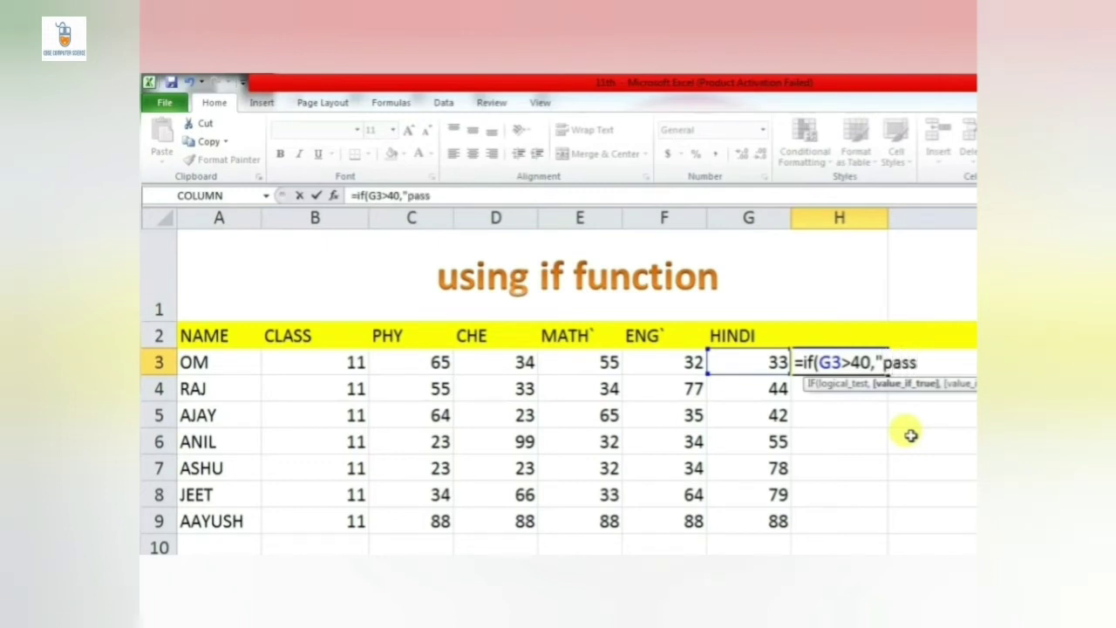
type("\"")
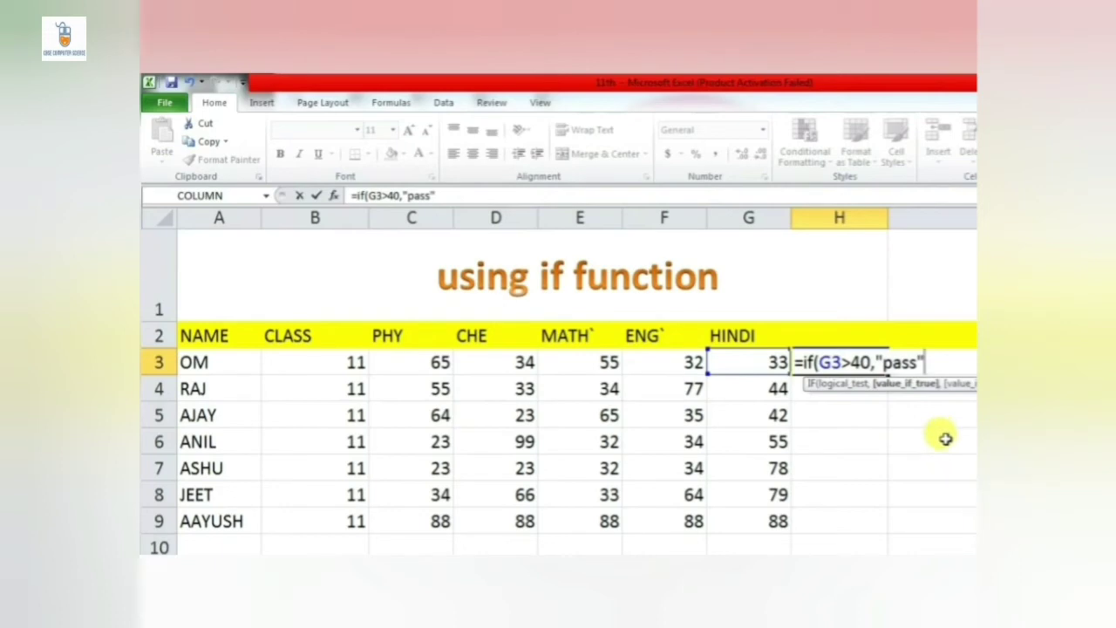
type(",")
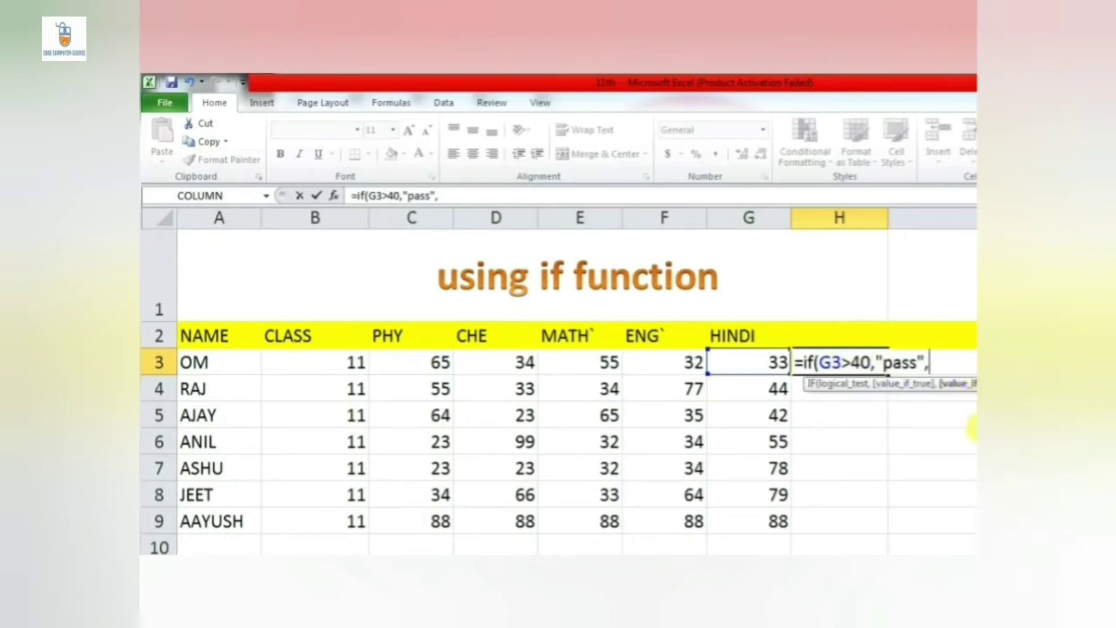
type("\"fail\"")
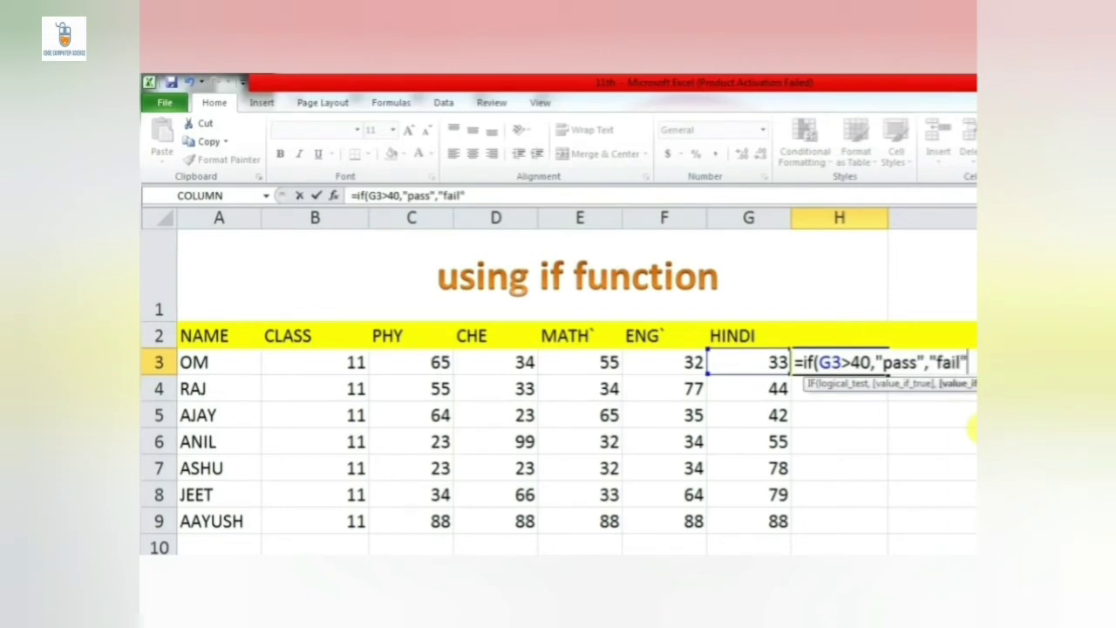
type(")")
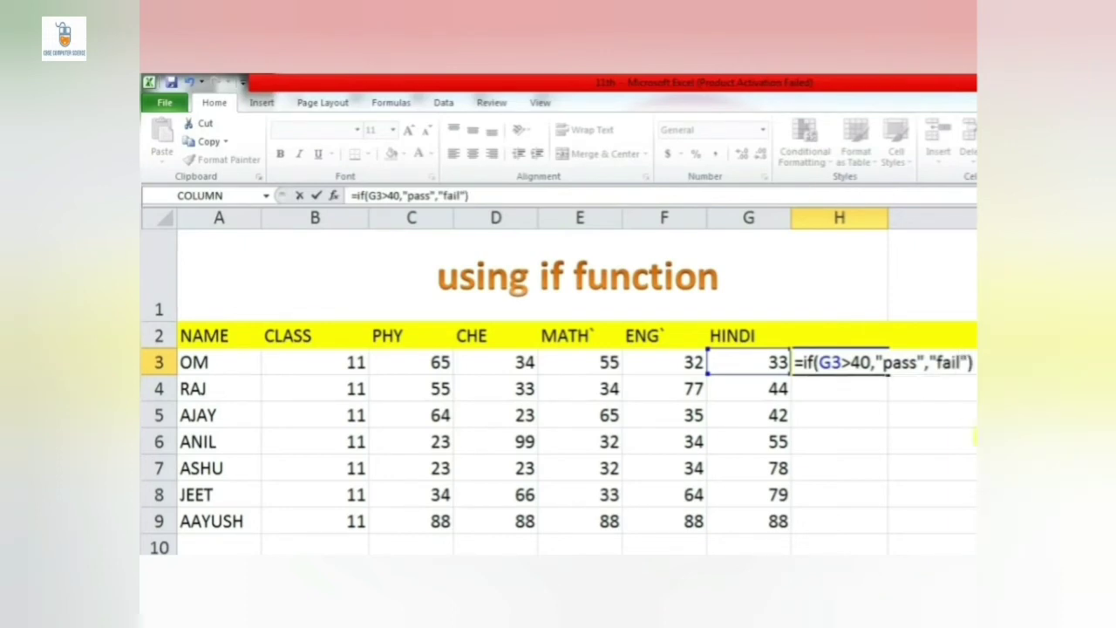
- Confirm OM's IF formula and fill it down from H3 to H9
key("Return")
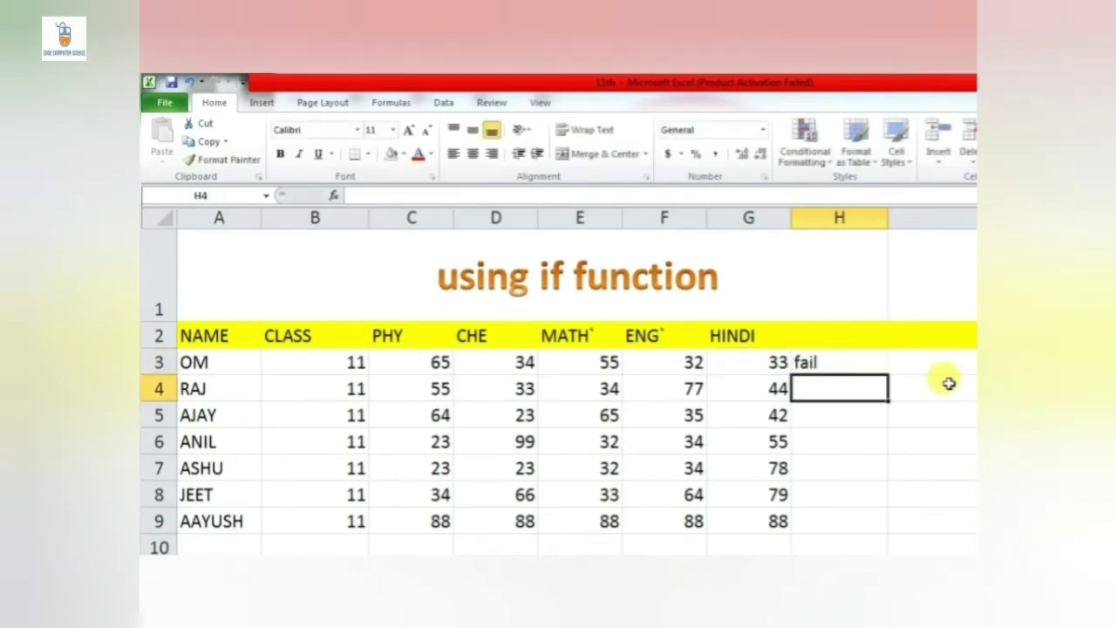
left_click(746, 364)
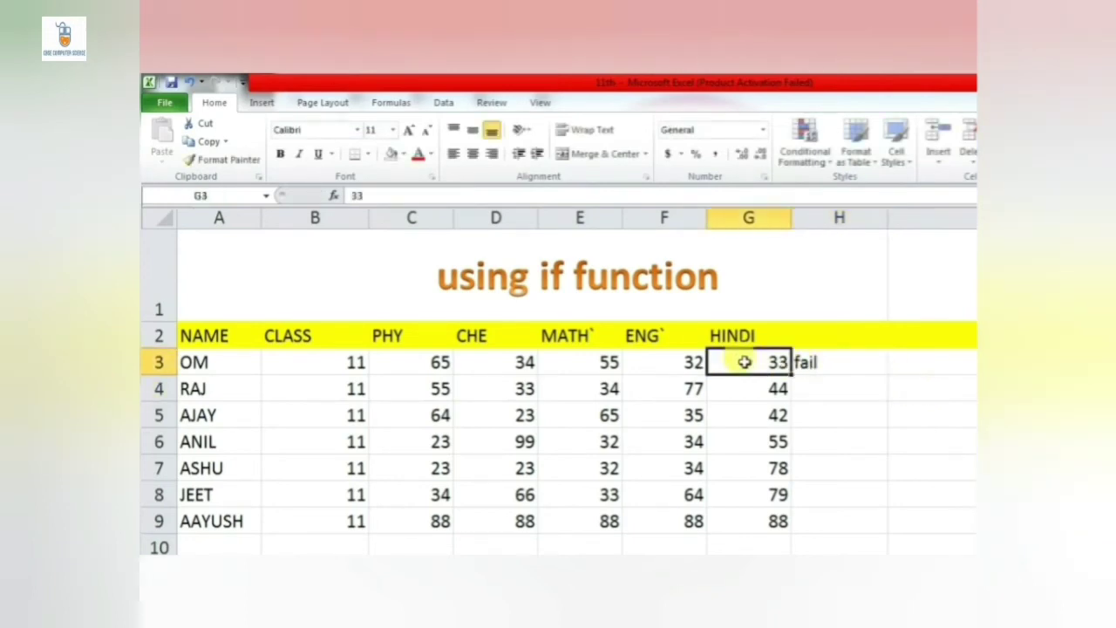
left_click(815, 367)
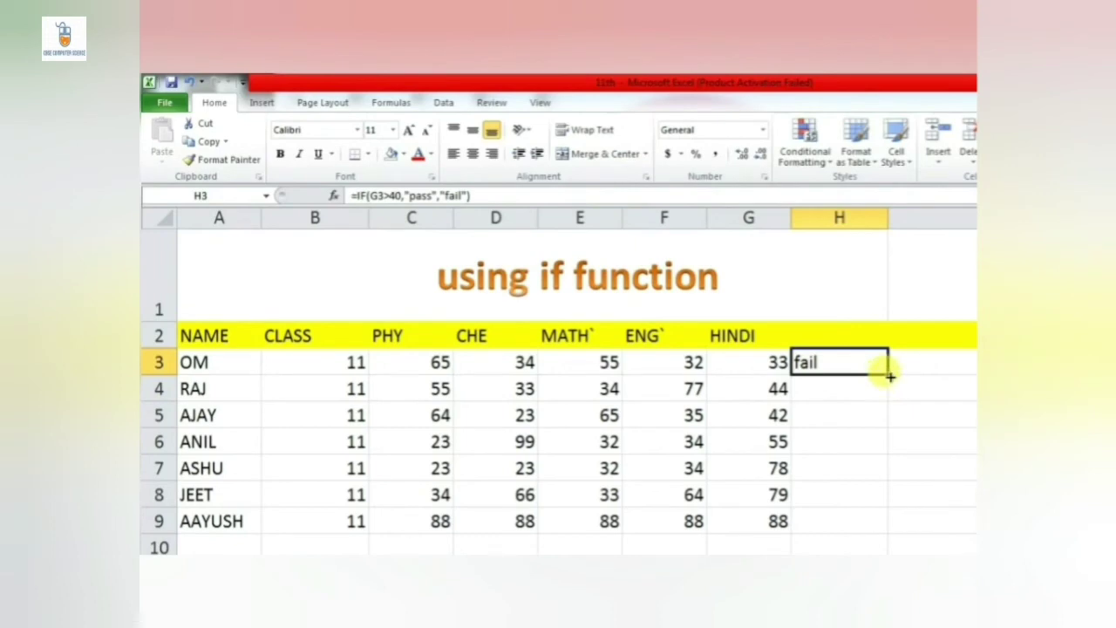
left_click_drag(889, 376, 889, 520)
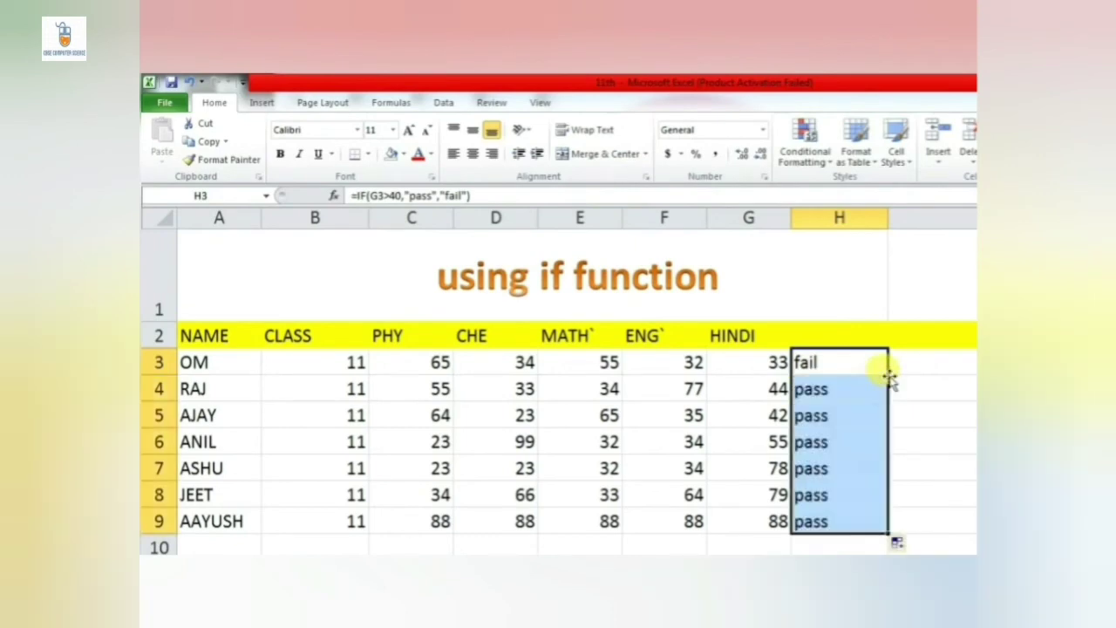
left_click(920, 434)
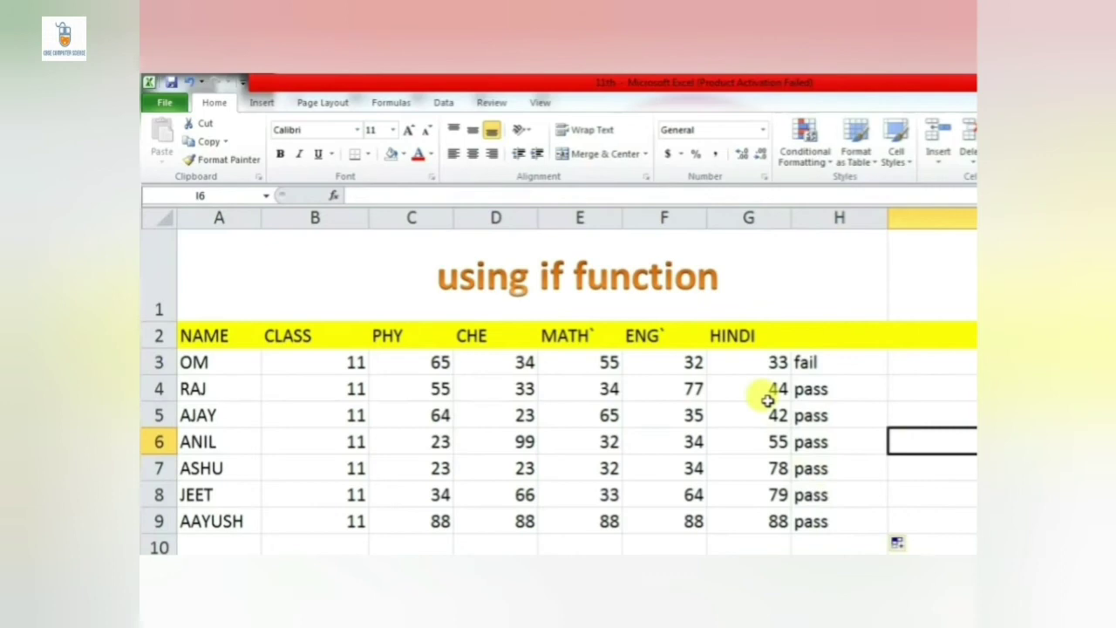
- Change JEET's HINDI mark in G8 to 35 so his result becomes fail
left_click_drag(764, 390, 757, 513)
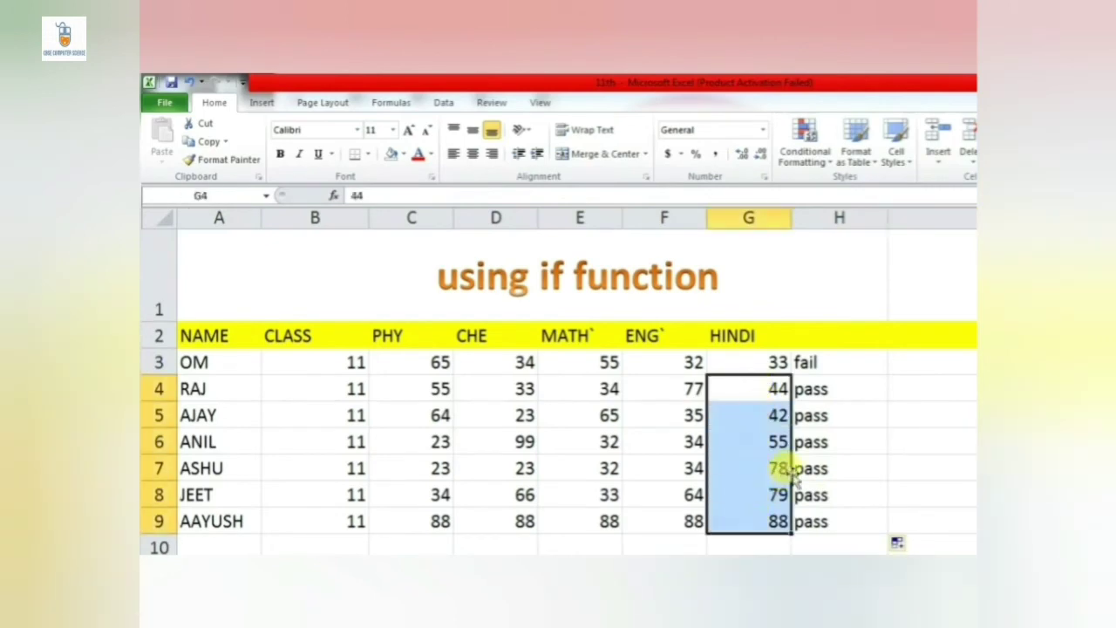
left_click(766, 492)
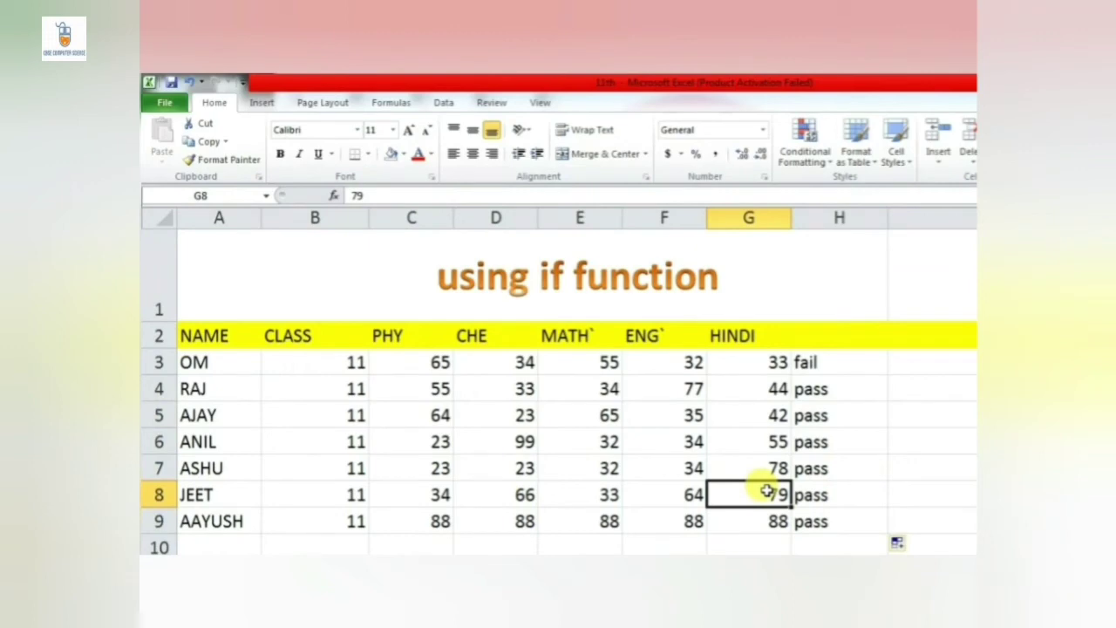
type("35")
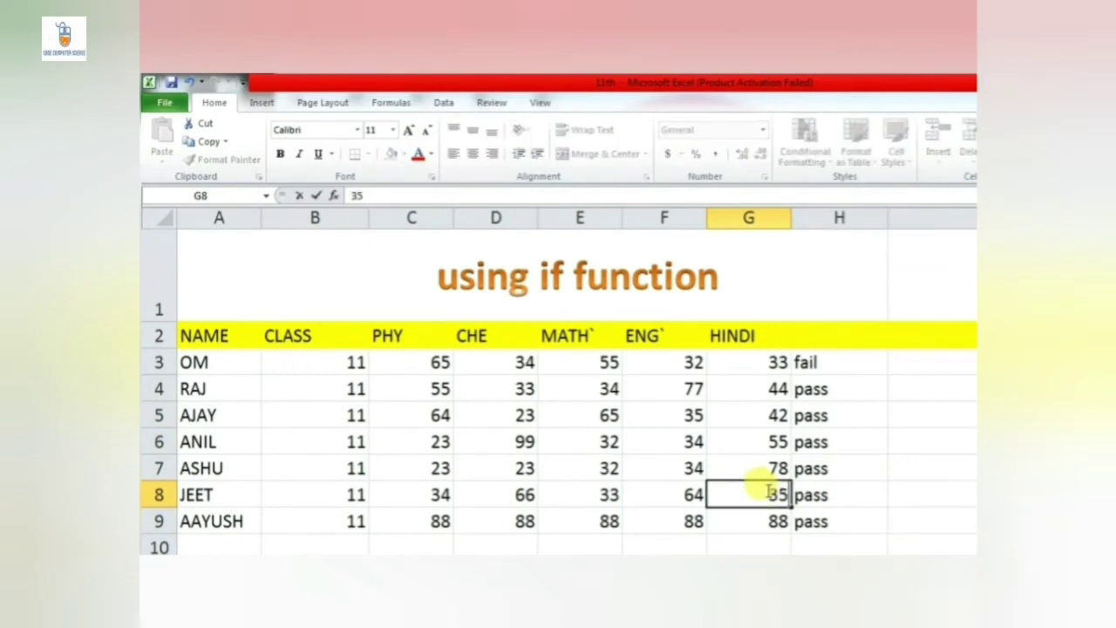
key("Return")
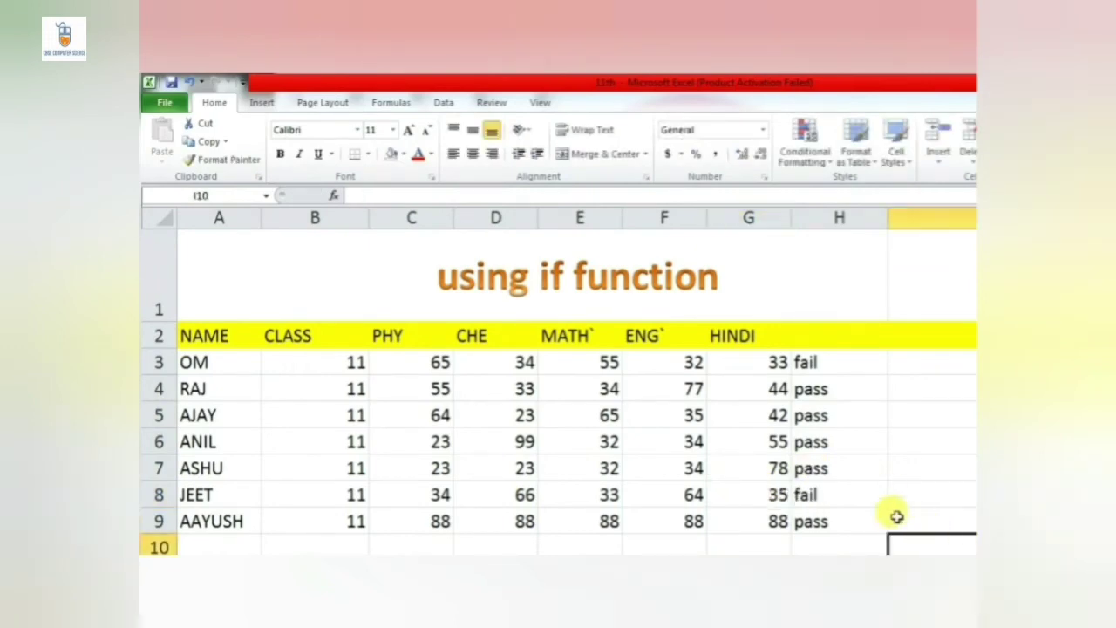
left_click(835, 490)
- Enter 40 as ANIL's HINDI mark in G6 and confirm H6's IF result now shows fail
left_click_drag(817, 361, 813, 521)
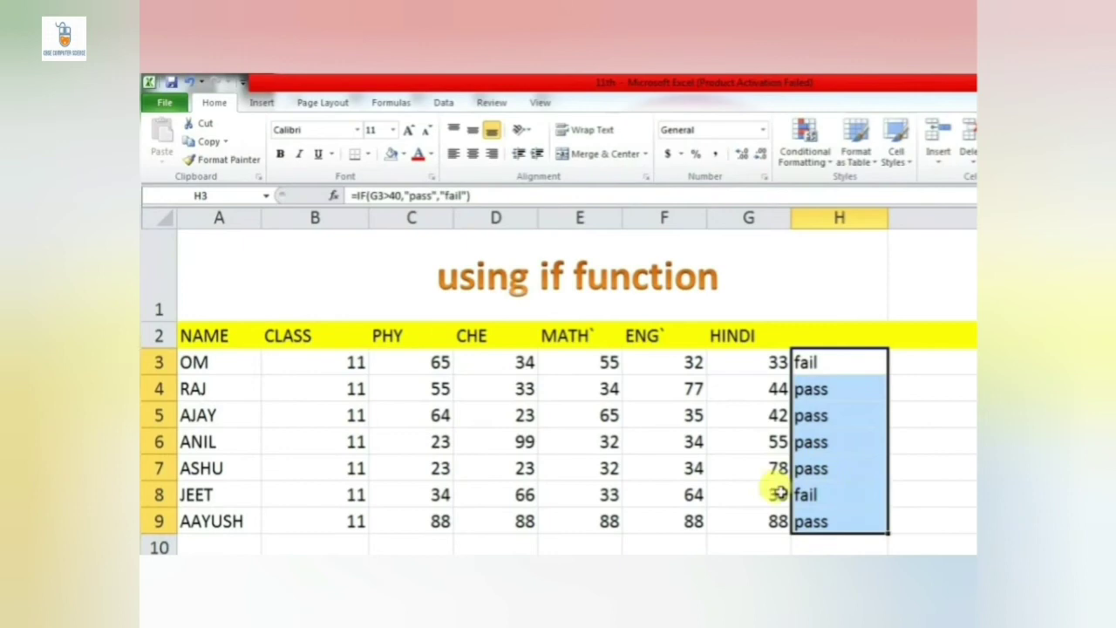
left_click(780, 443)
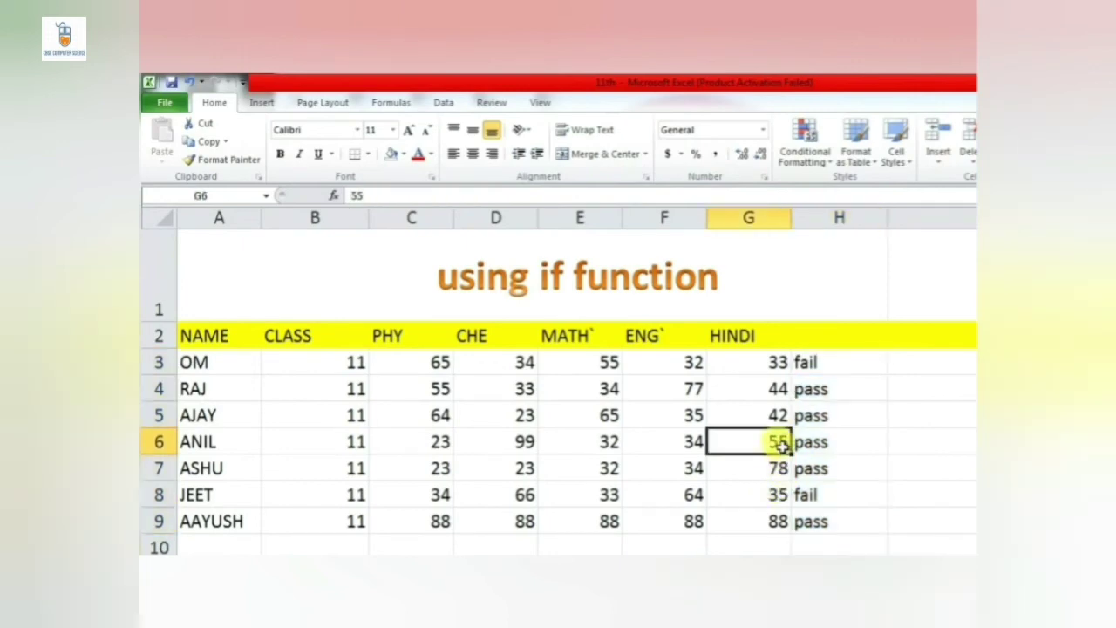
type("40")
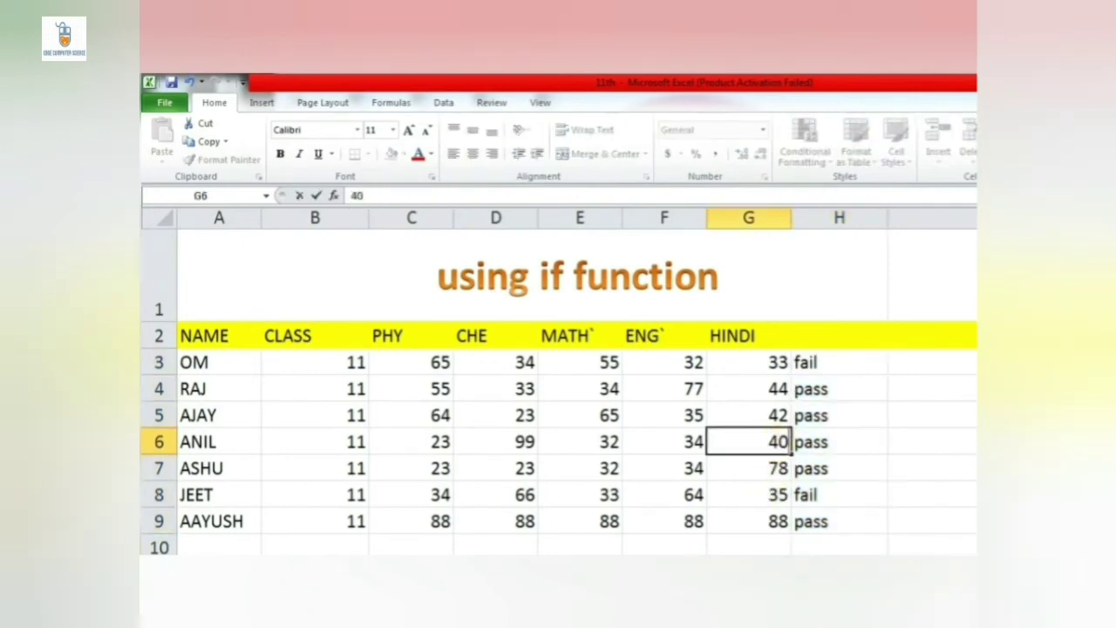
left_click(931, 468)
left_click(861, 441)
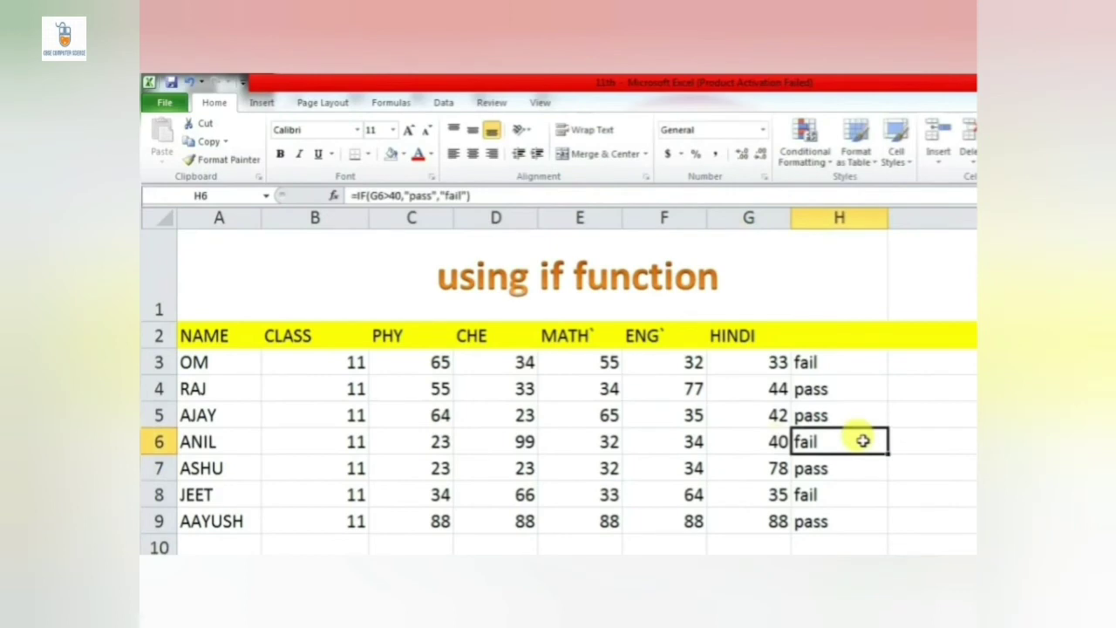